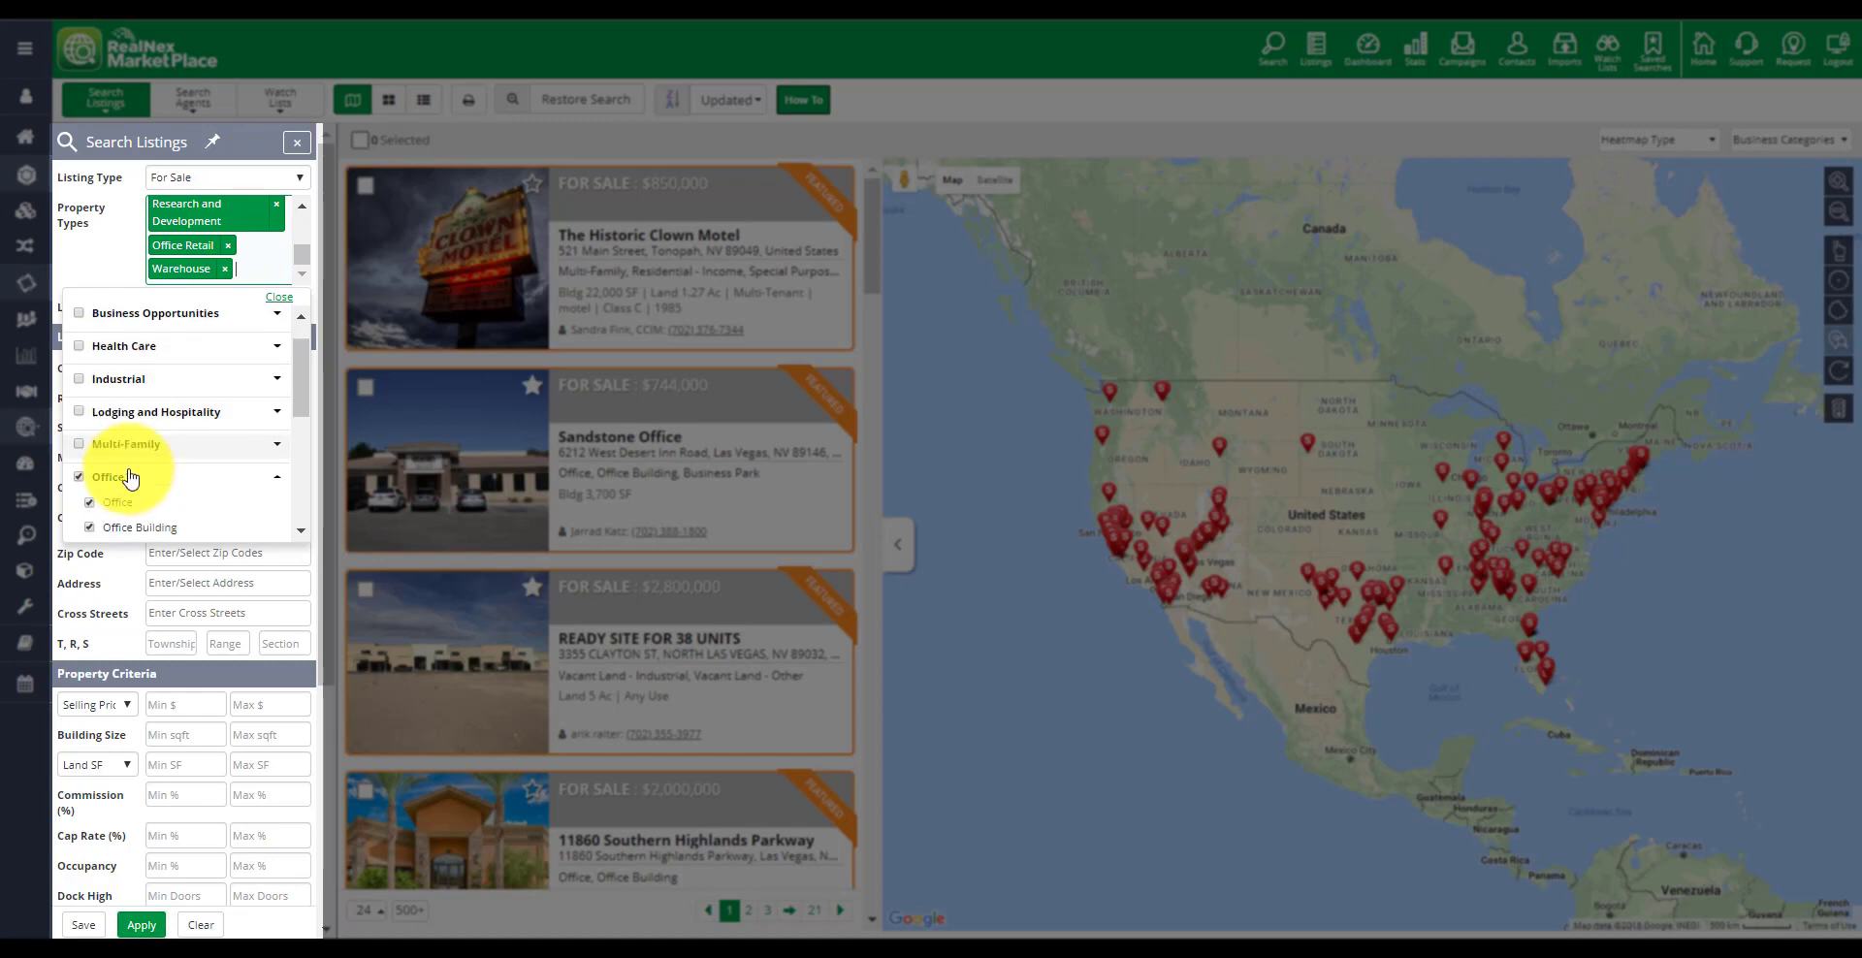
# Close the property type list and apply the current search filters
pyautogui.click(279, 298)
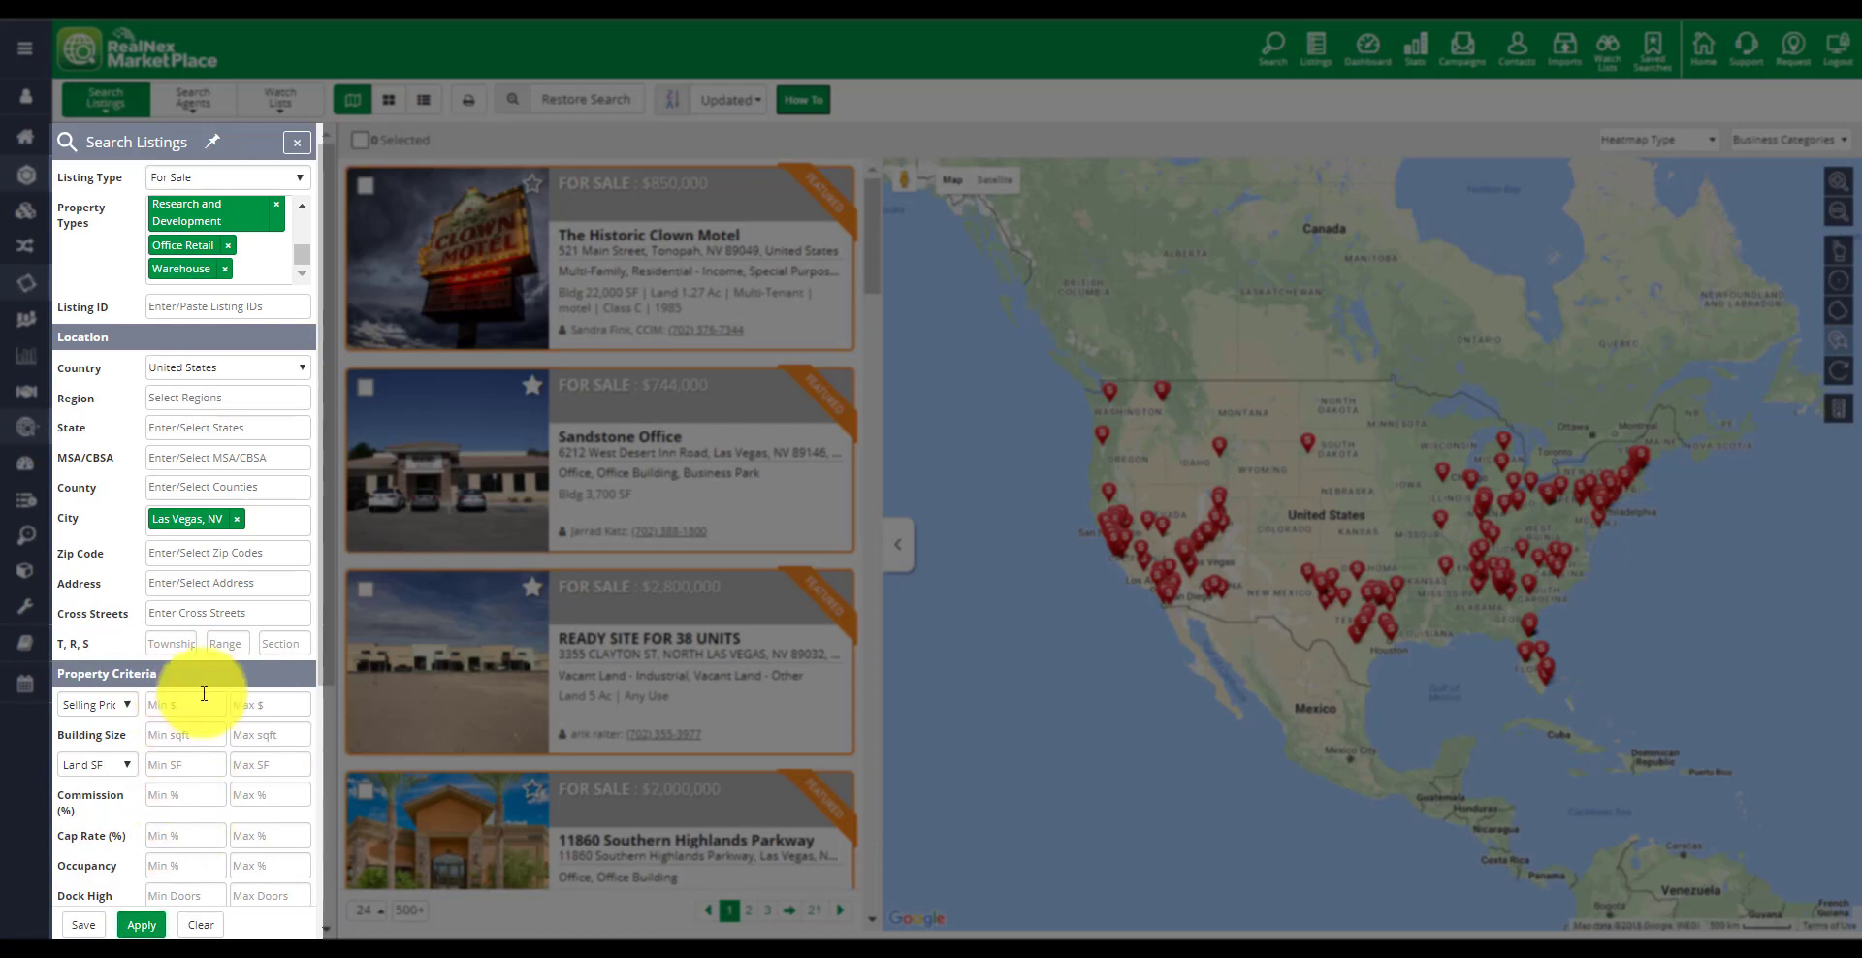
pyautogui.scroll(-4, 291, 689)
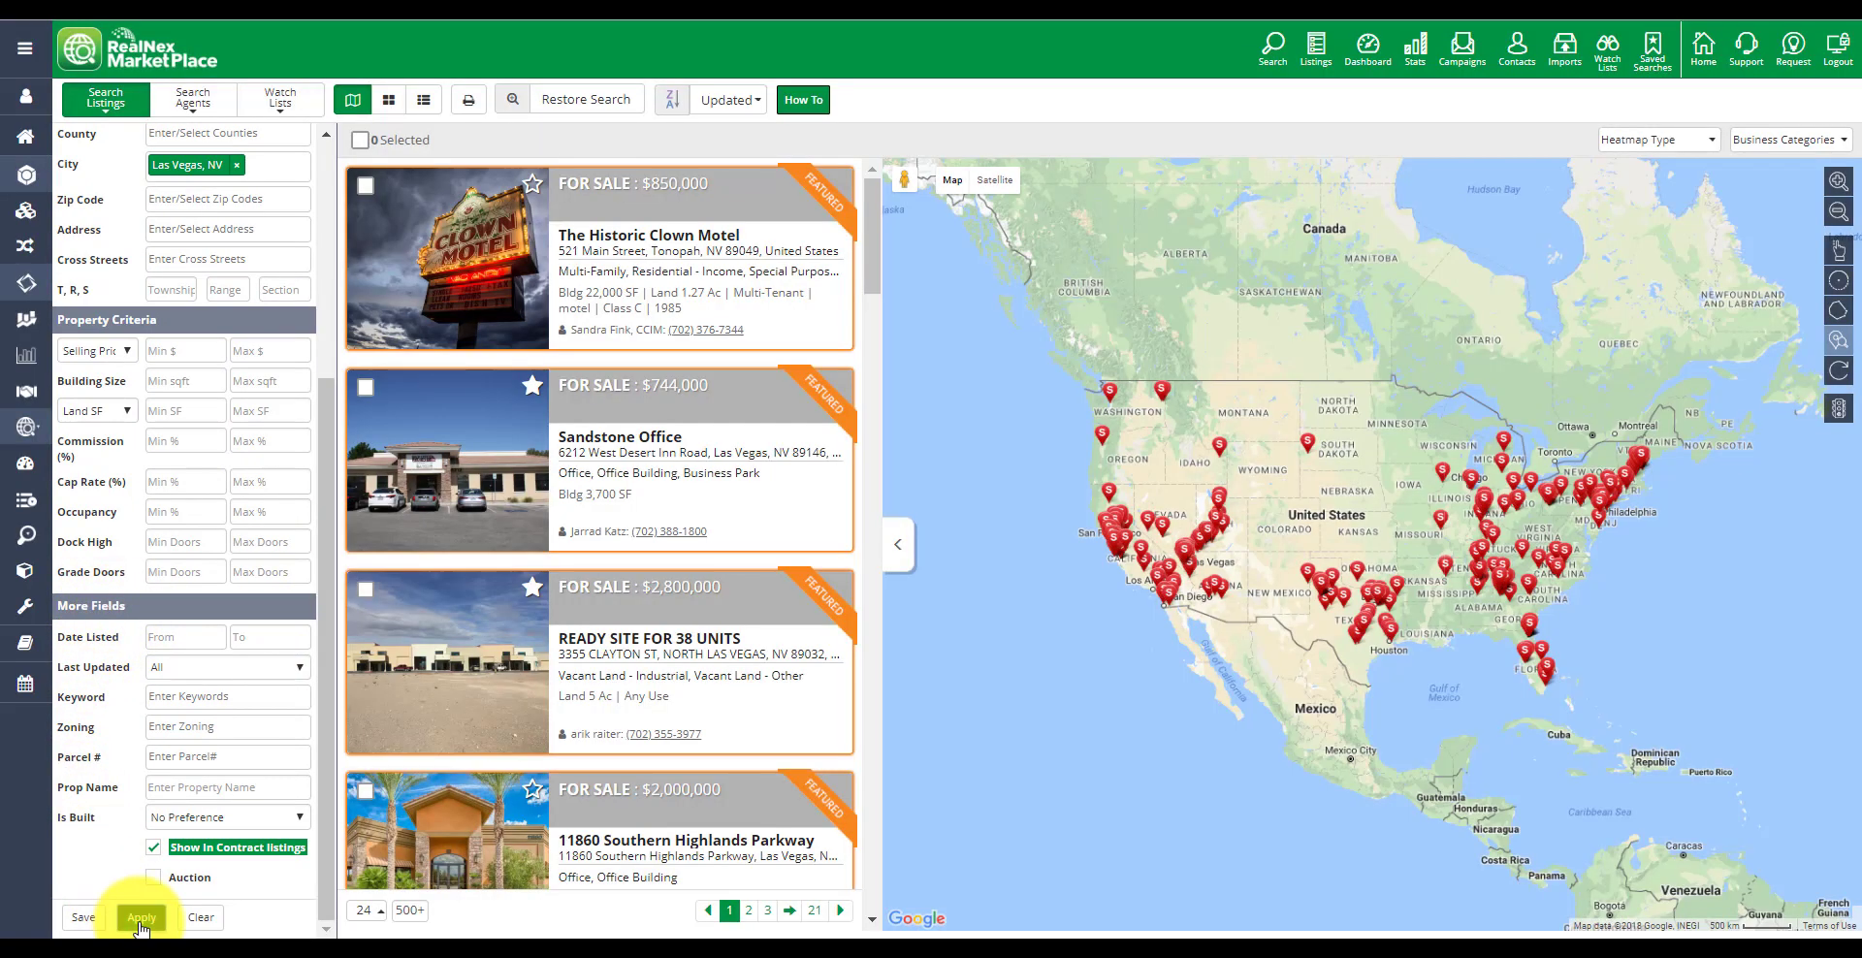
pyautogui.click(140, 918)
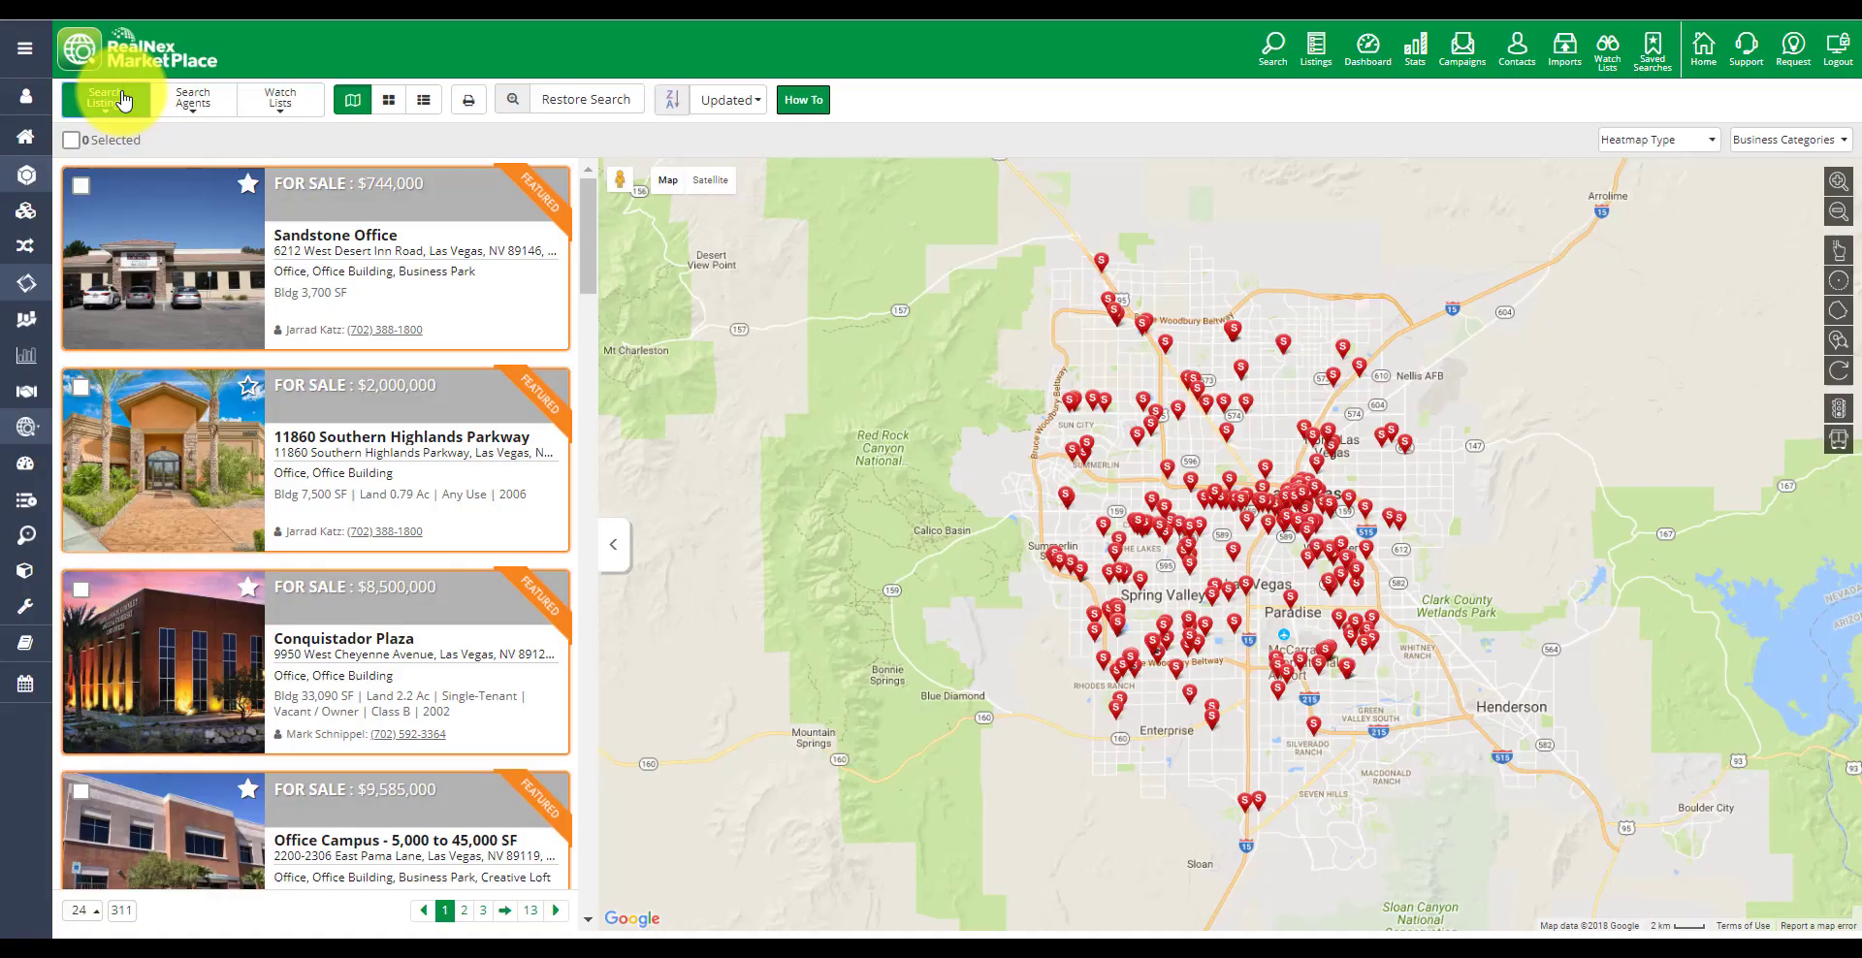
# Draw a four-point polygon search area over north Las Vegas on the map
pyautogui.click(122, 100)
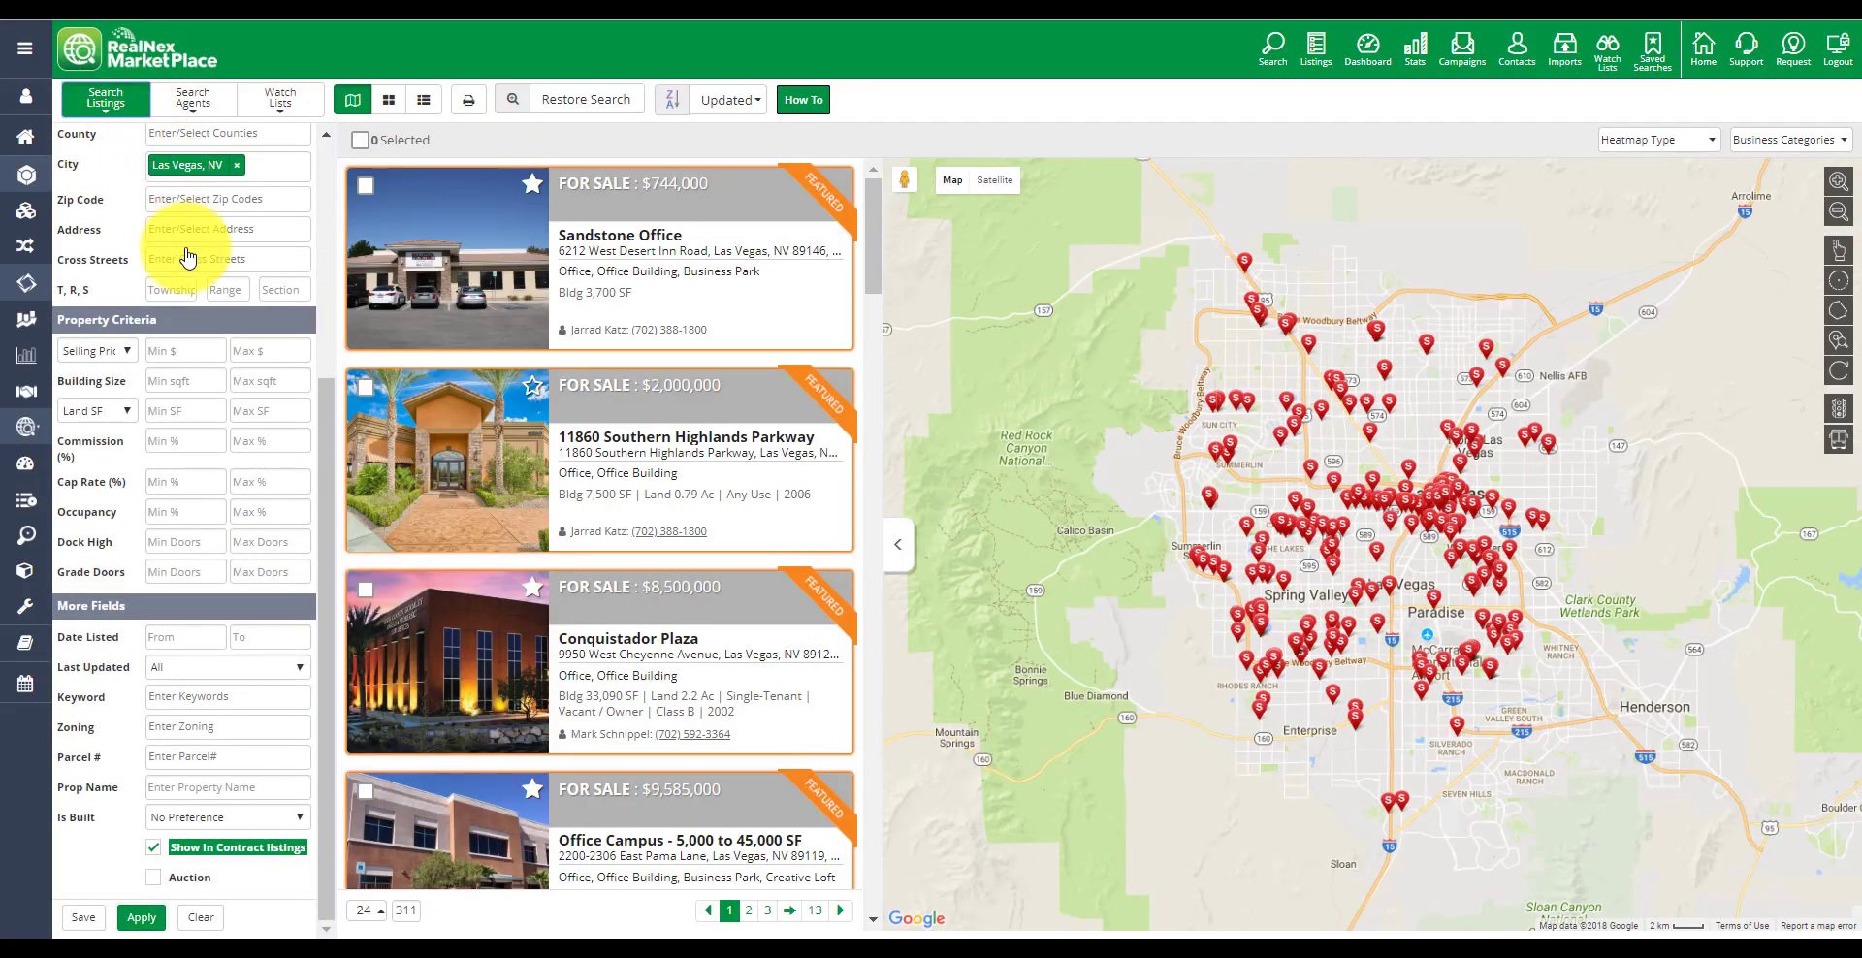
pyautogui.scroll(5, 208, 370)
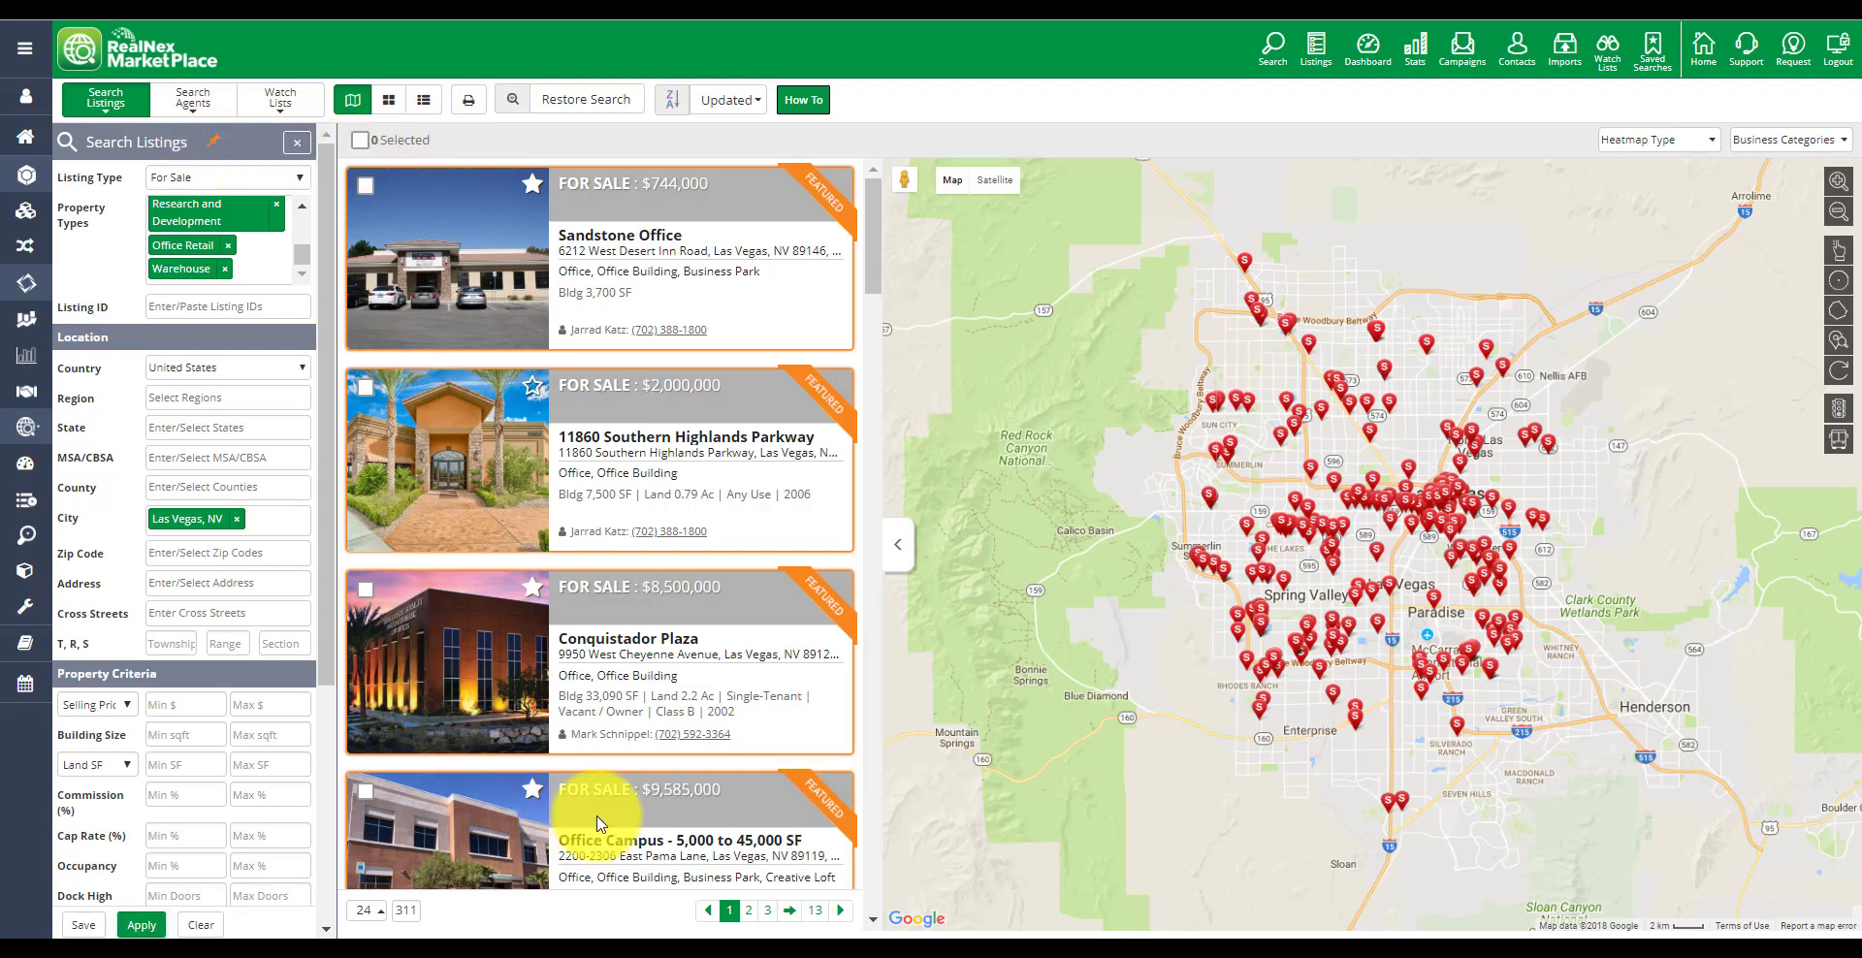
pyautogui.click(898, 539)
pyautogui.moveTo(1137, 543); pyautogui.dragTo(1297, 543)
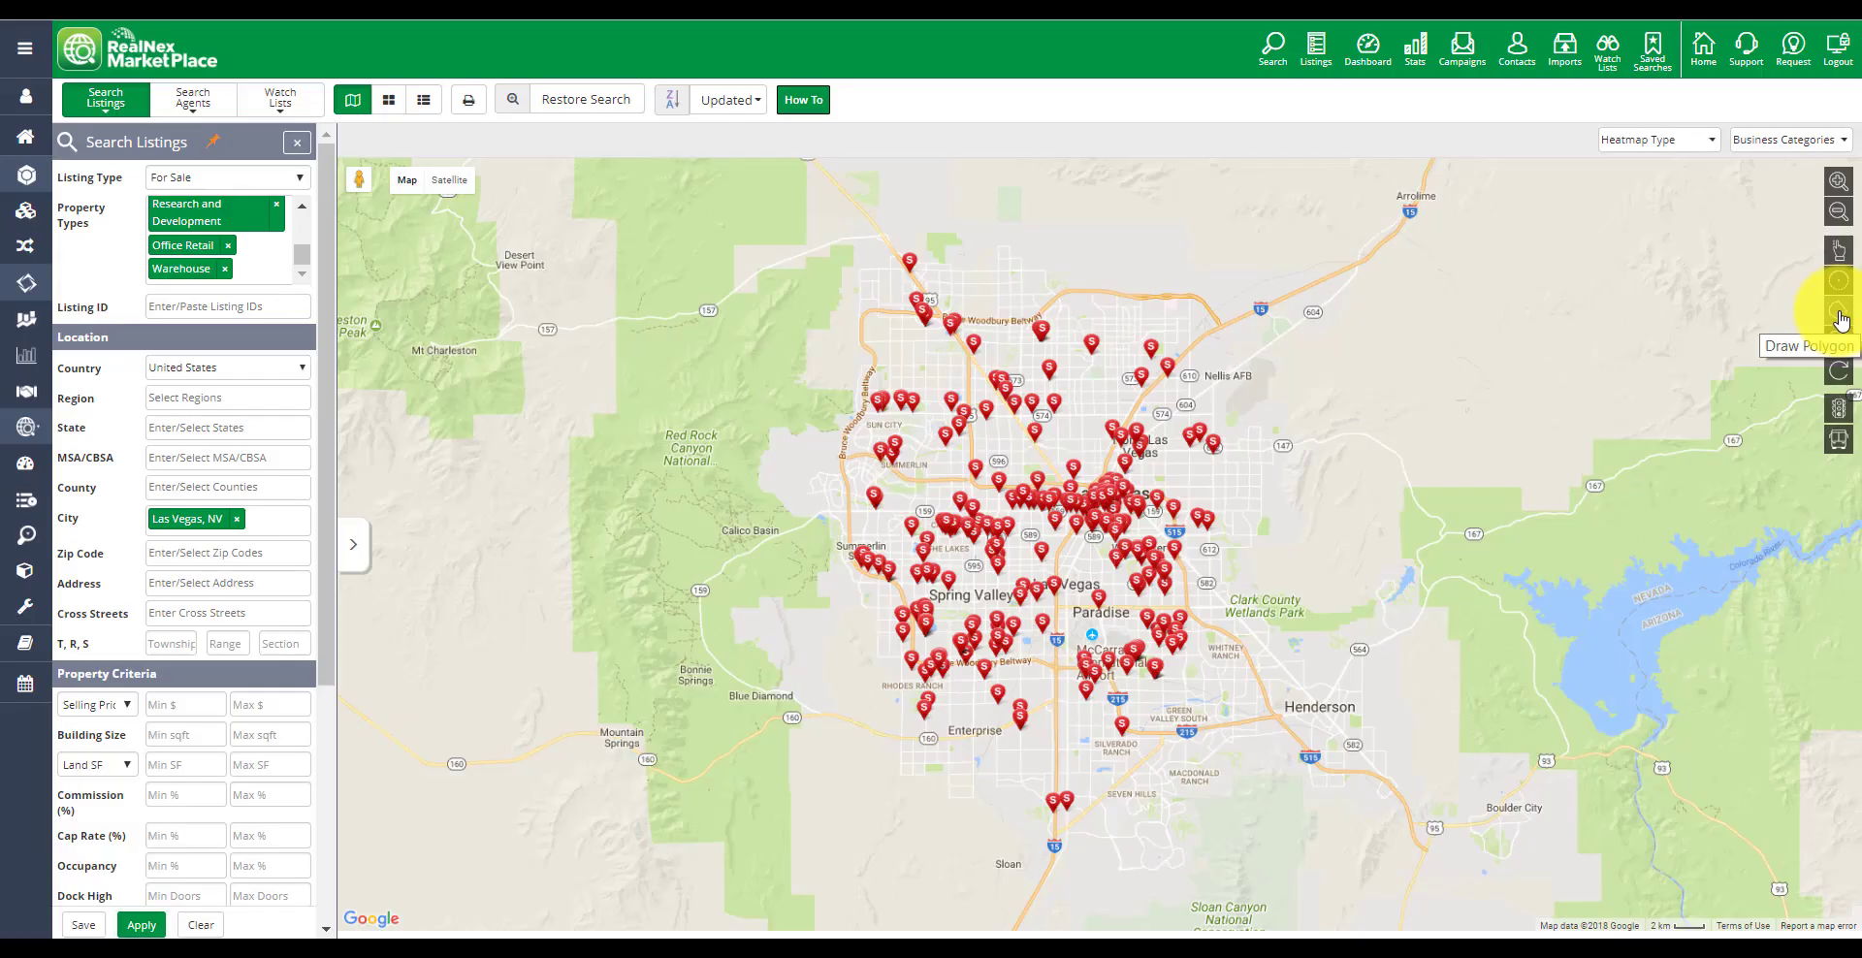
pyautogui.click(1840, 313)
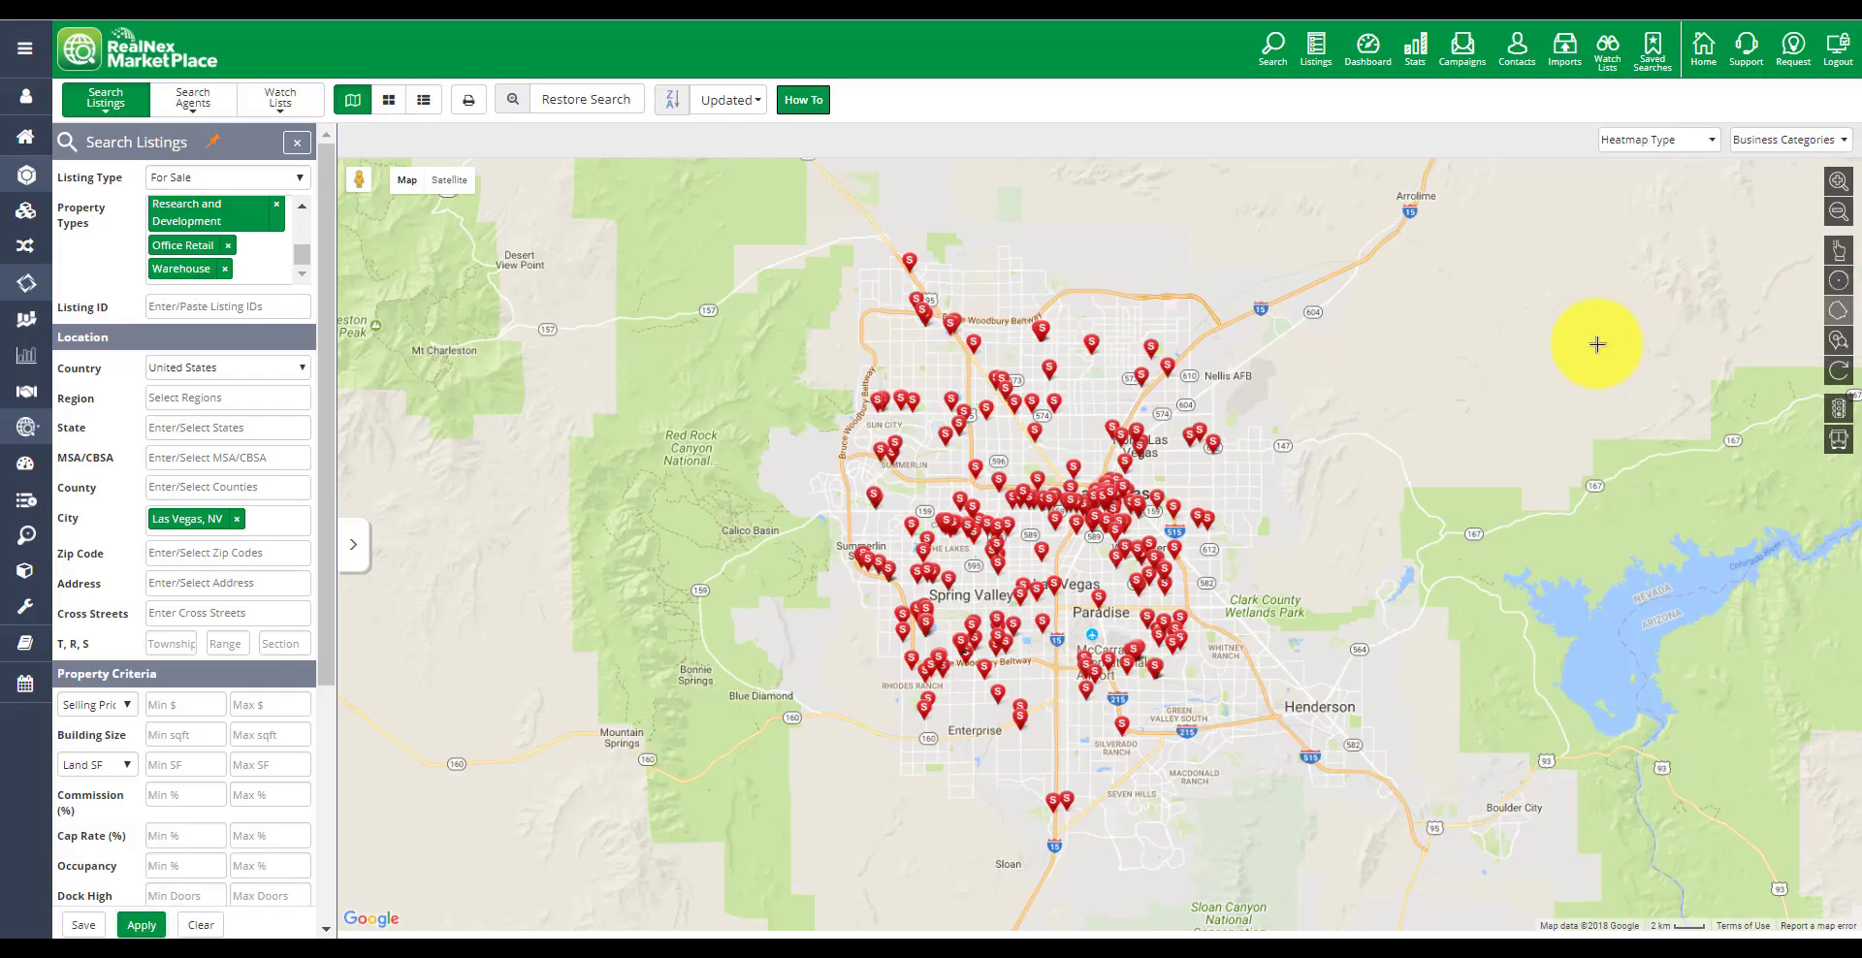
pyautogui.click(926, 376)
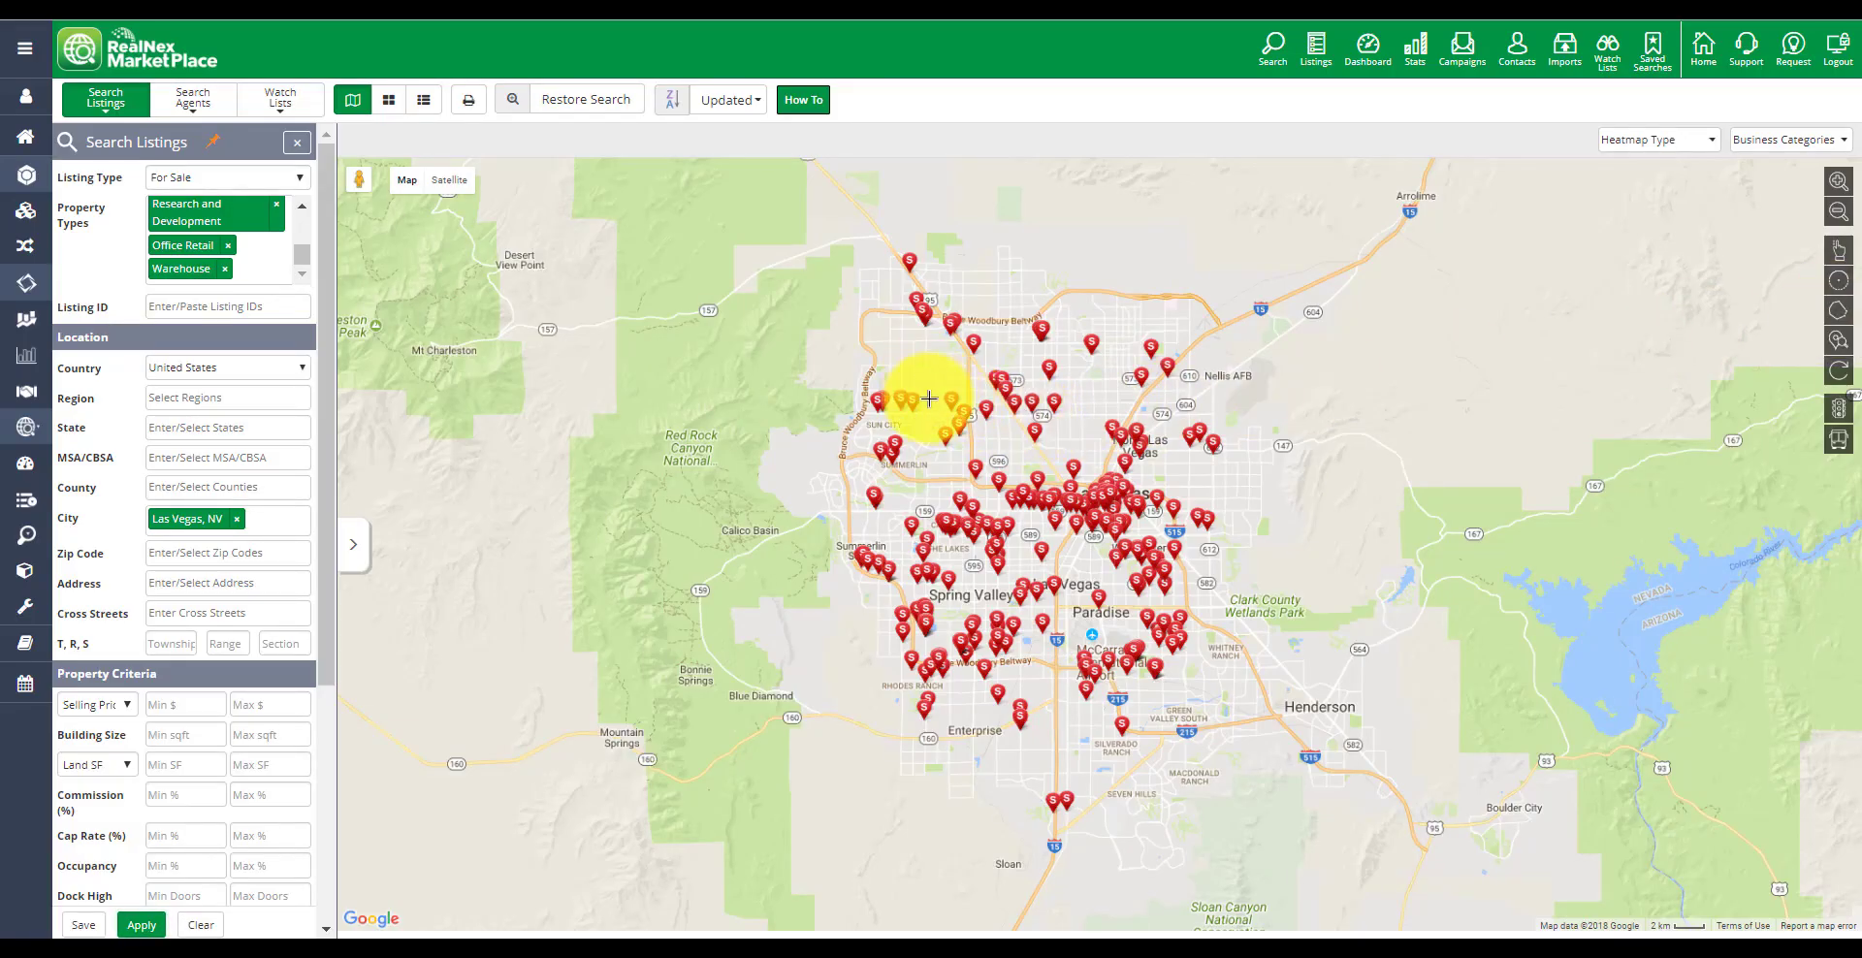
pyautogui.click(1066, 442)
pyautogui.click(1064, 338)
pyautogui.click(926, 377)
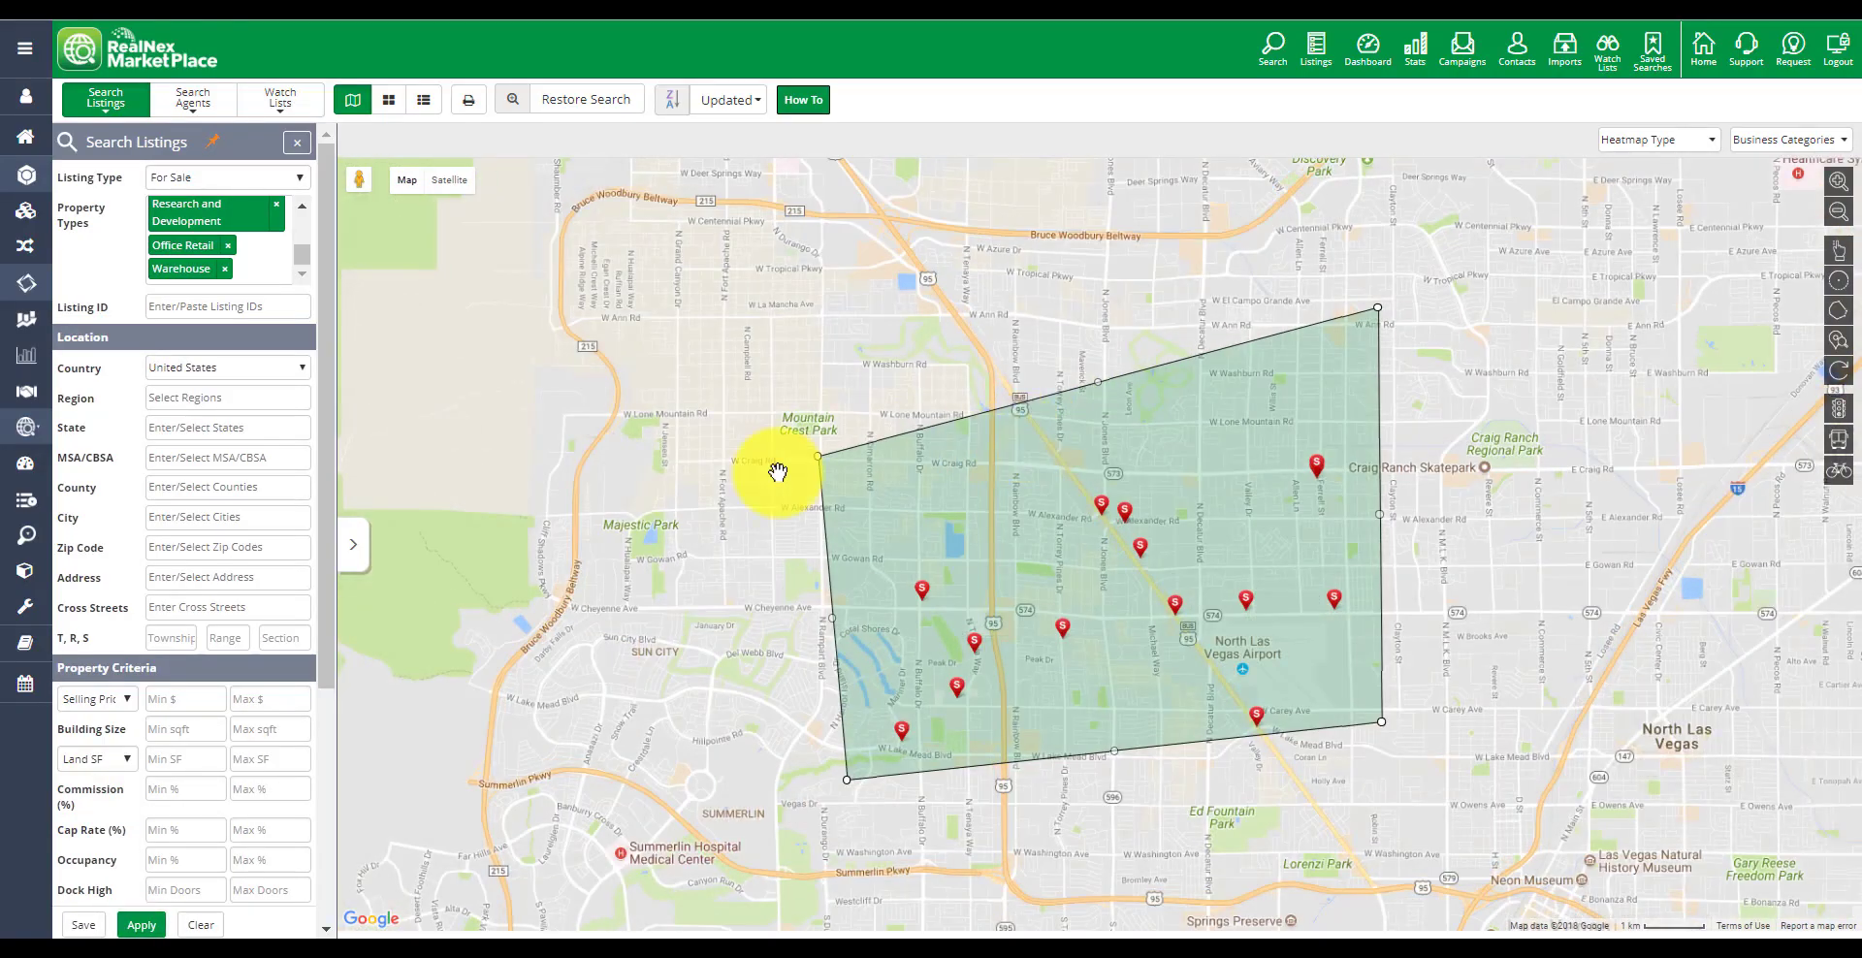
# Save the search as "Las Vegas North" with notifications for new matching listings enabled
pyautogui.click(80, 926)
pyautogui.click(847, 128)
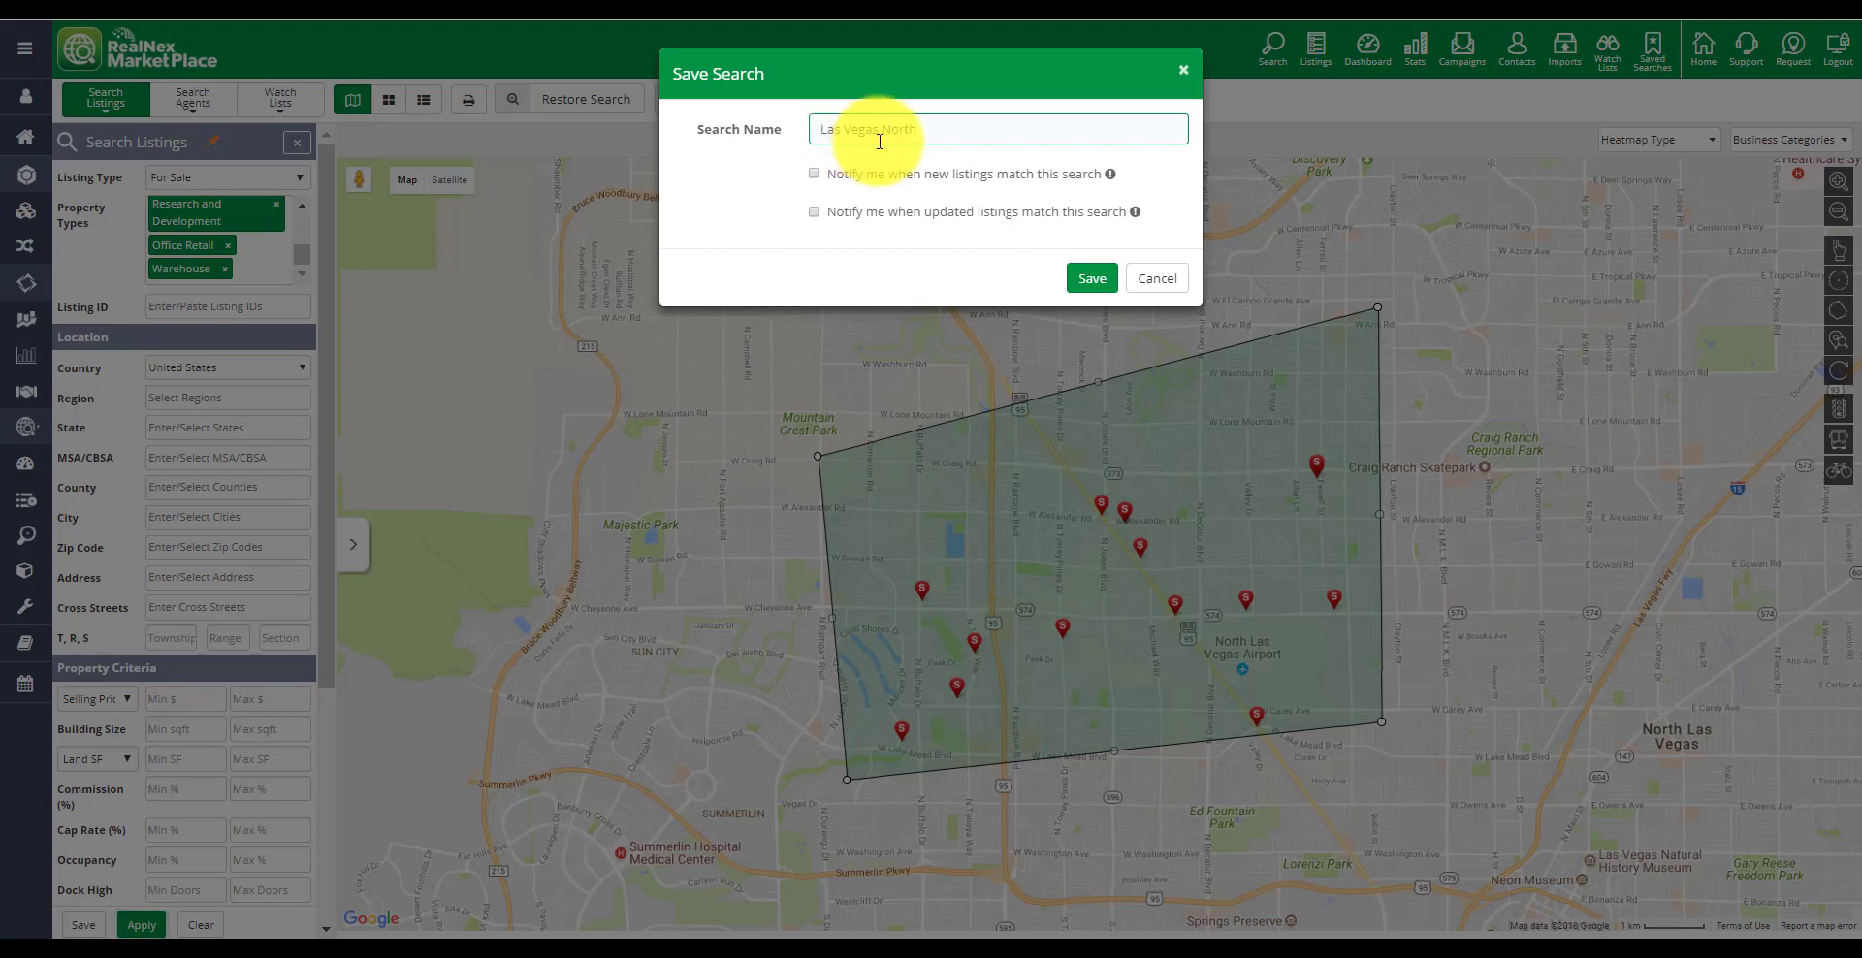
pyautogui.click(814, 175)
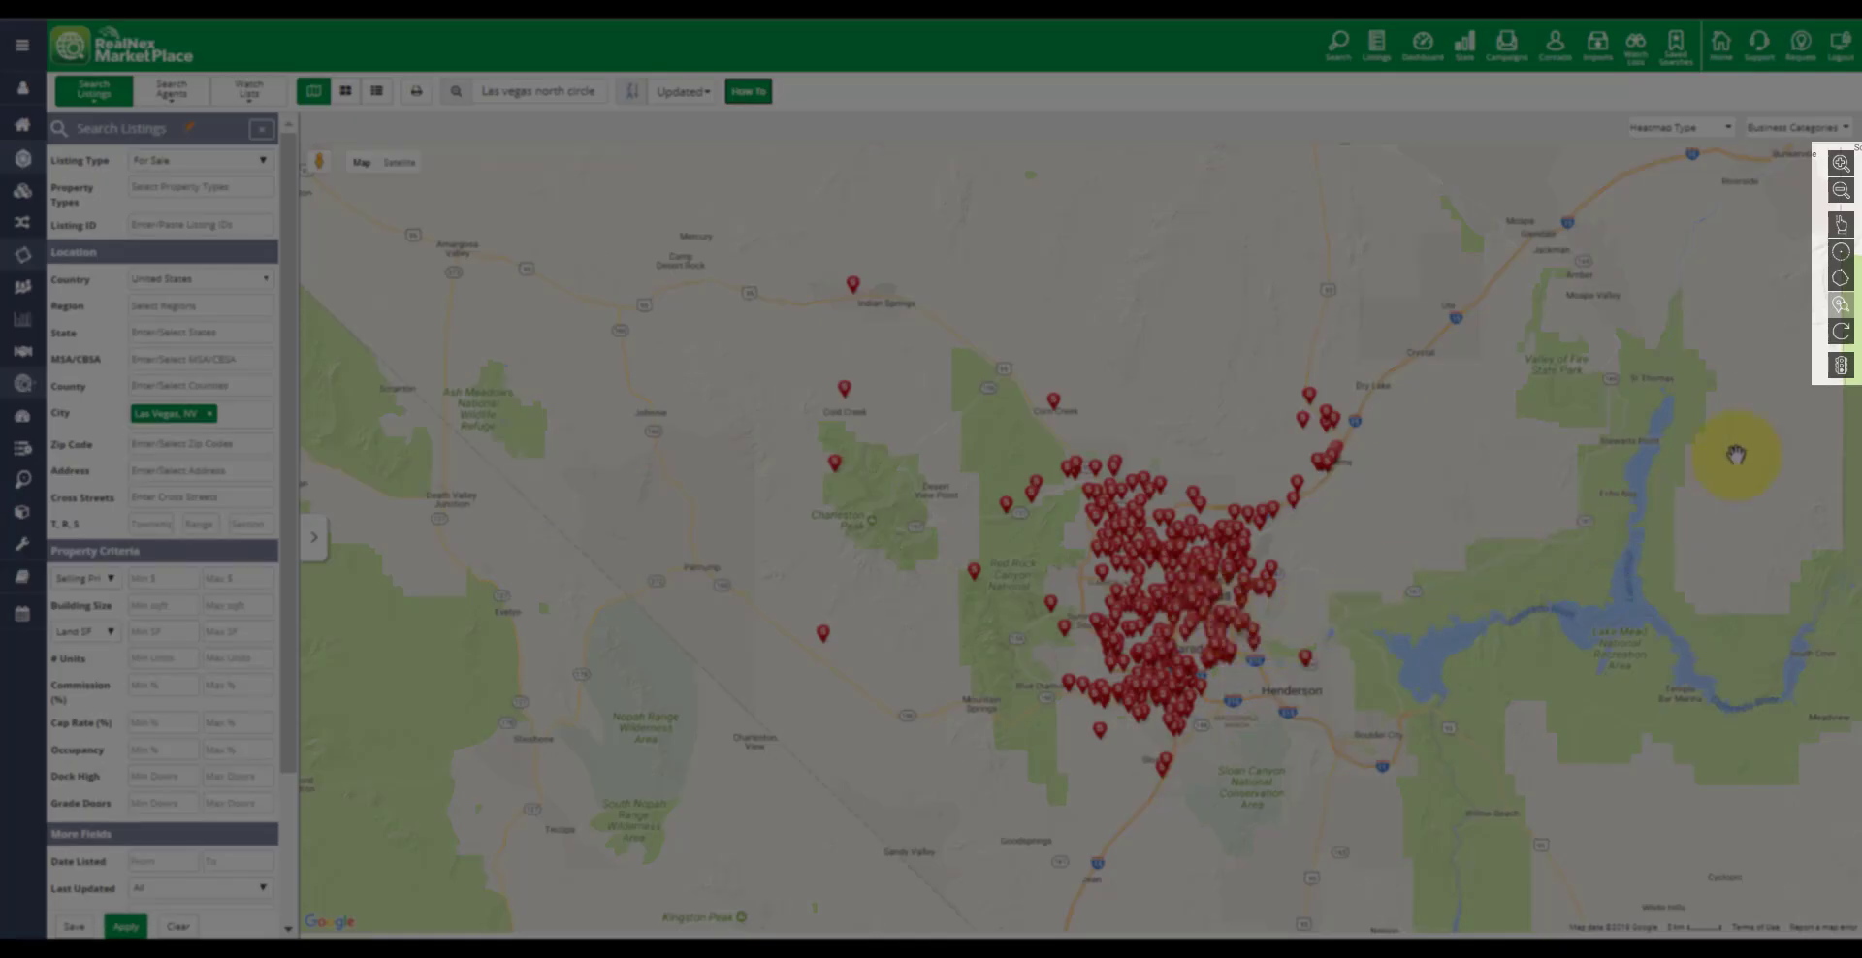
# Draw a circular search area over north Las Vegas, then adjust its radius and position
pyautogui.click(1840, 259)
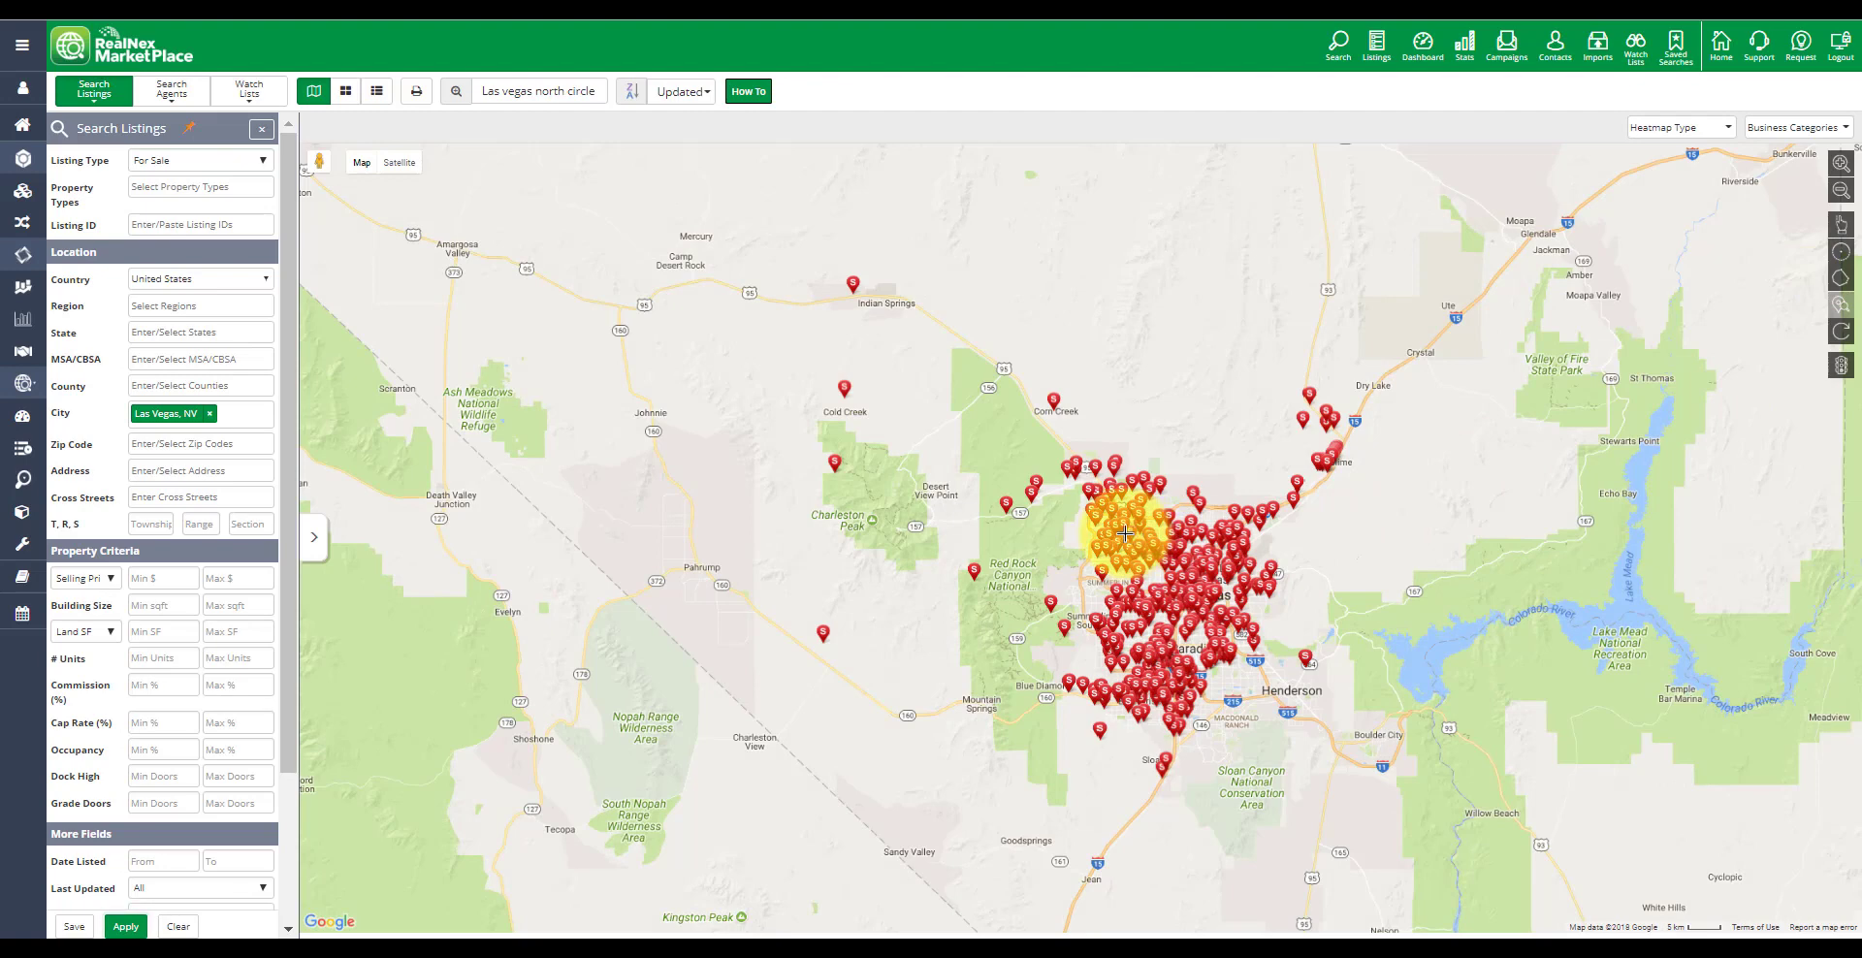
pyautogui.moveTo(1124, 535); pyautogui.dragTo(1157, 499)
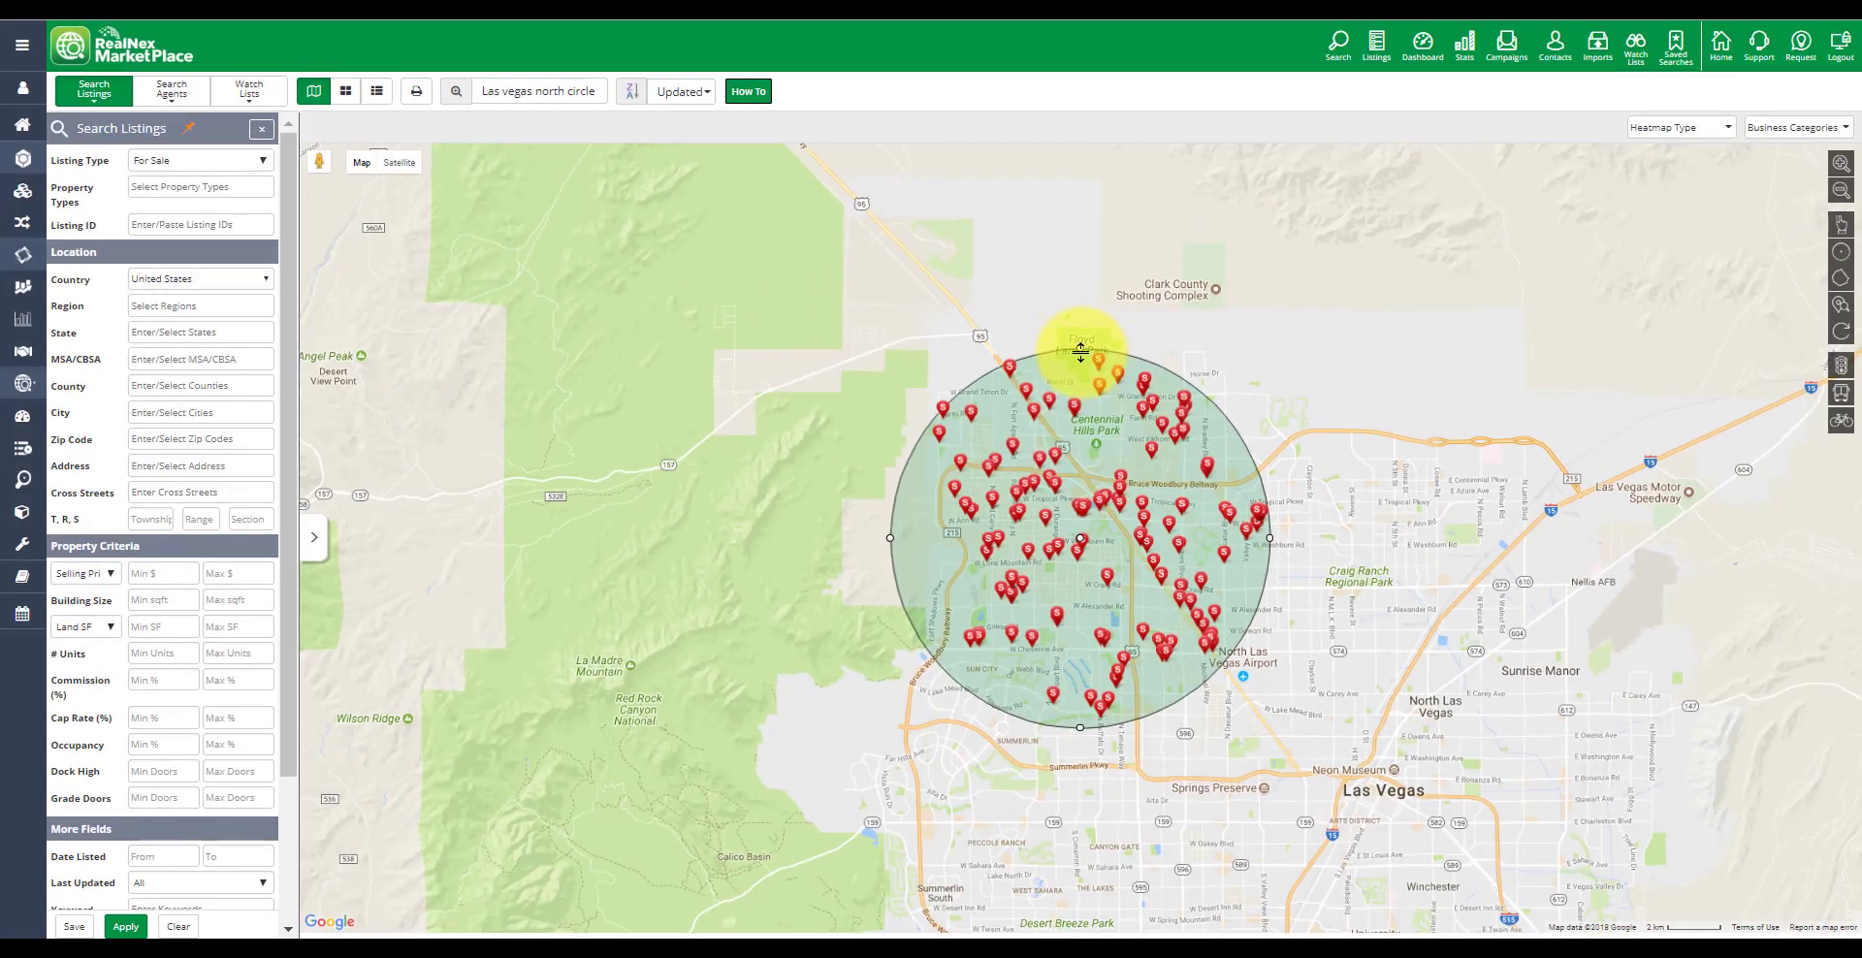
pyautogui.moveTo(1079, 355); pyautogui.dragTo(1088, 410)
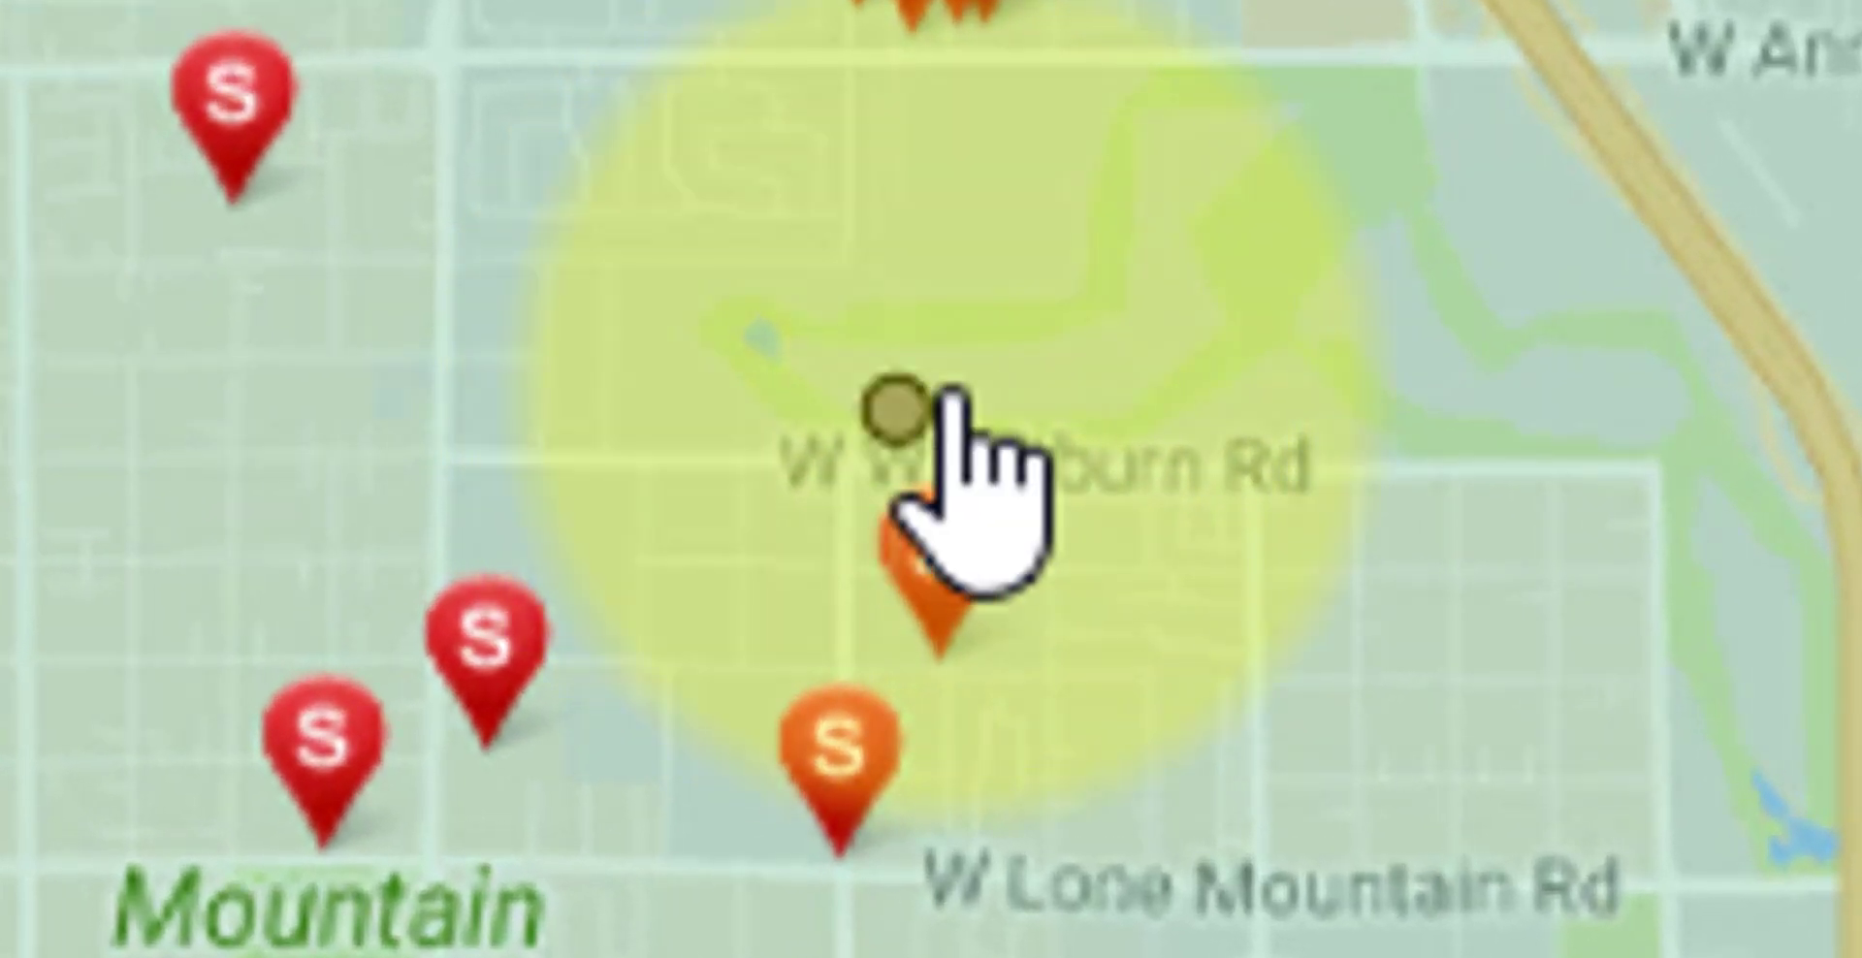
pyautogui.moveTo(1079, 536); pyautogui.dragTo(1137, 552)
pyautogui.moveTo(1411, 548); pyautogui.dragTo(1823, 820)
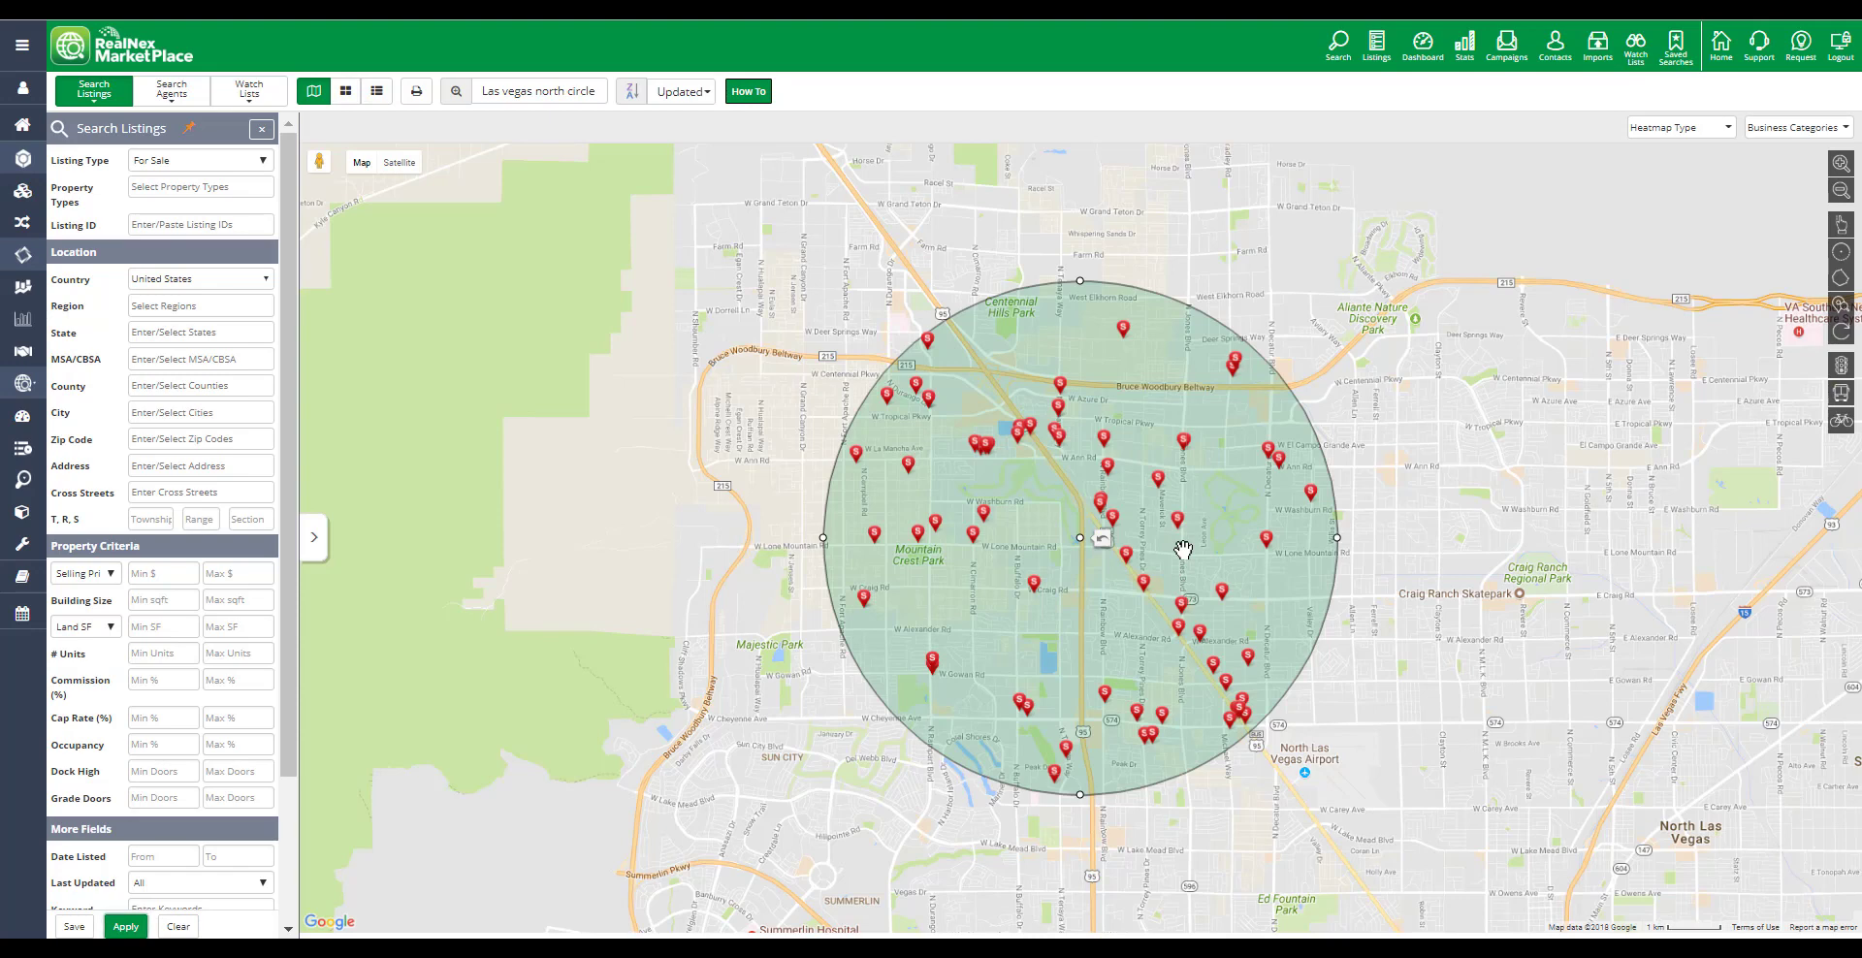
# Save the circle search as a new saved search named "Las vegas north circle 2"
pyautogui.click(74, 926)
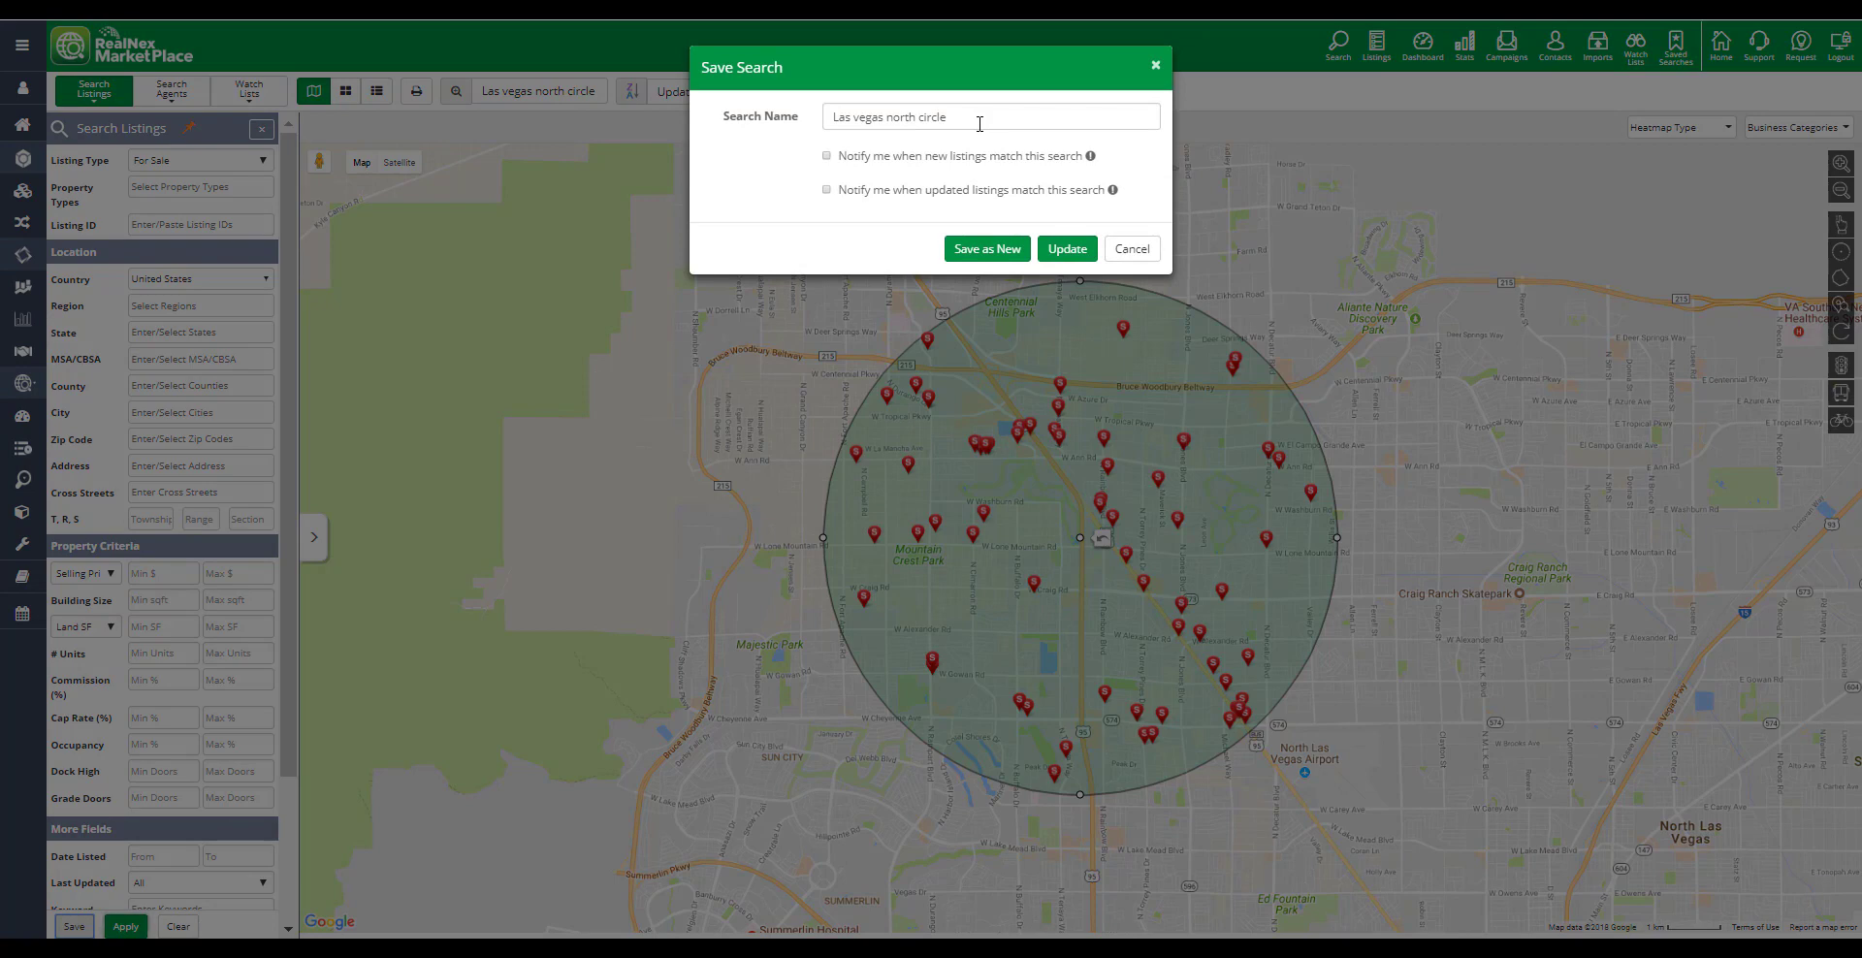
pyautogui.click(979, 123)
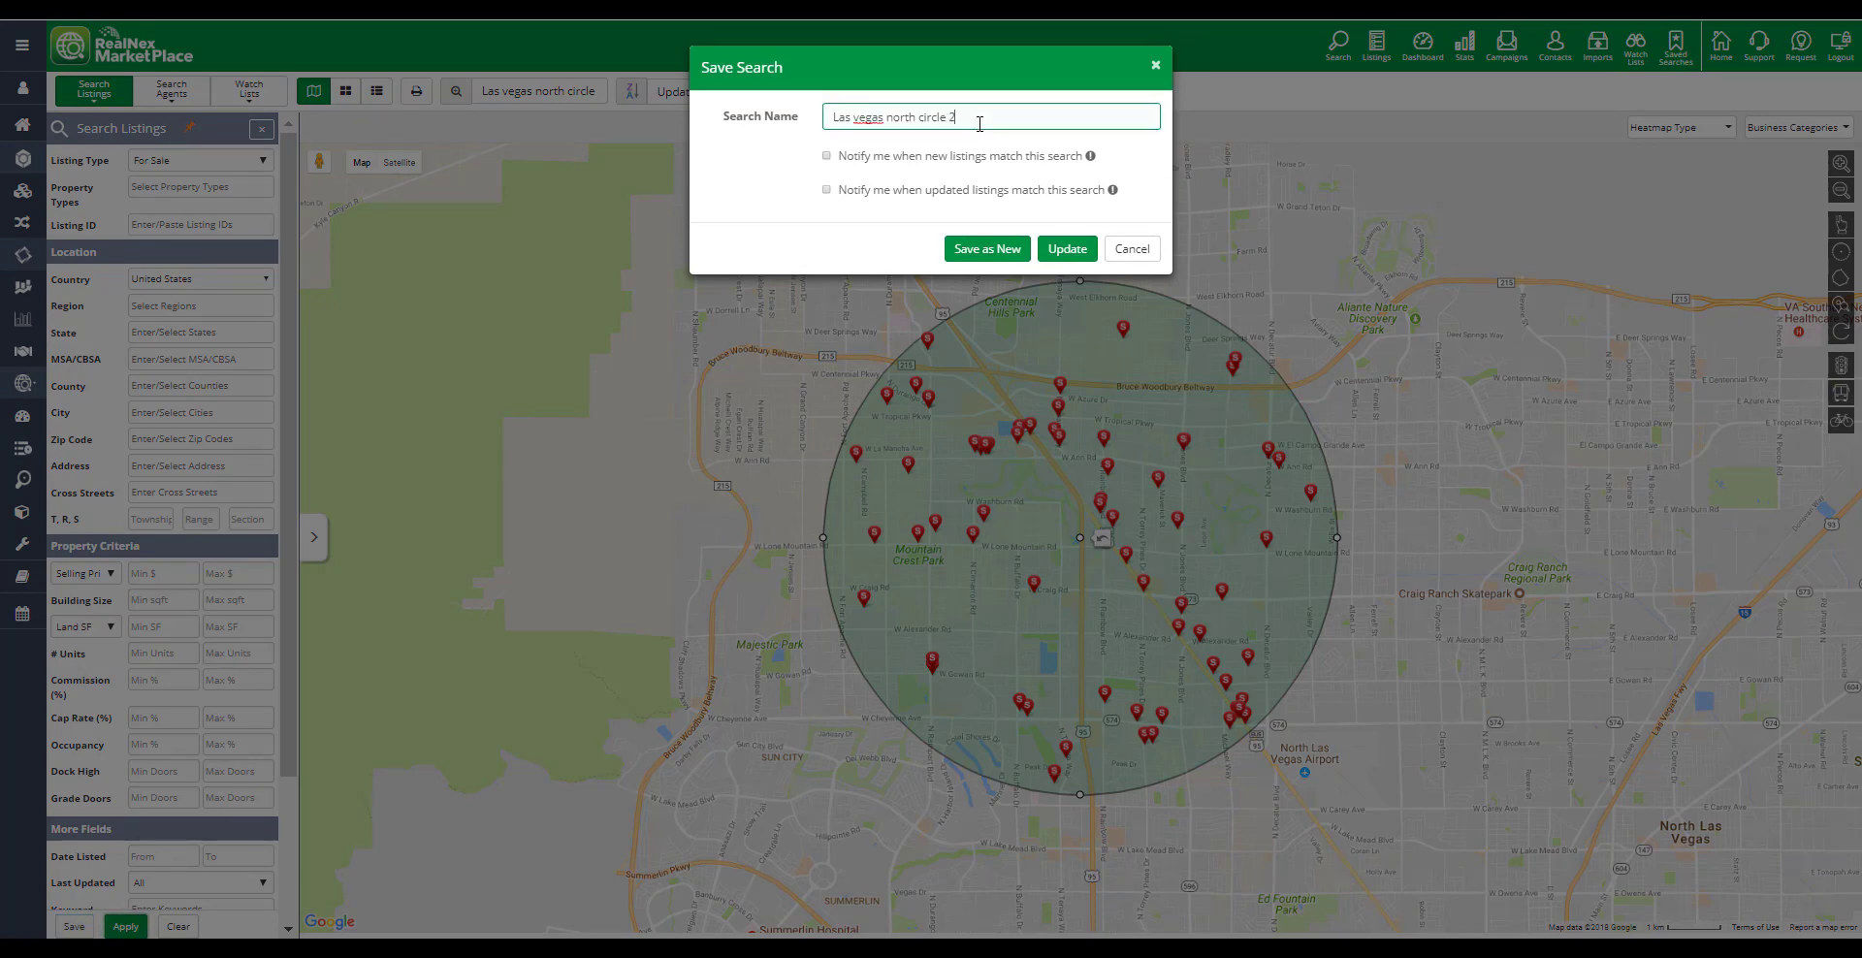
pyautogui.click(986, 250)
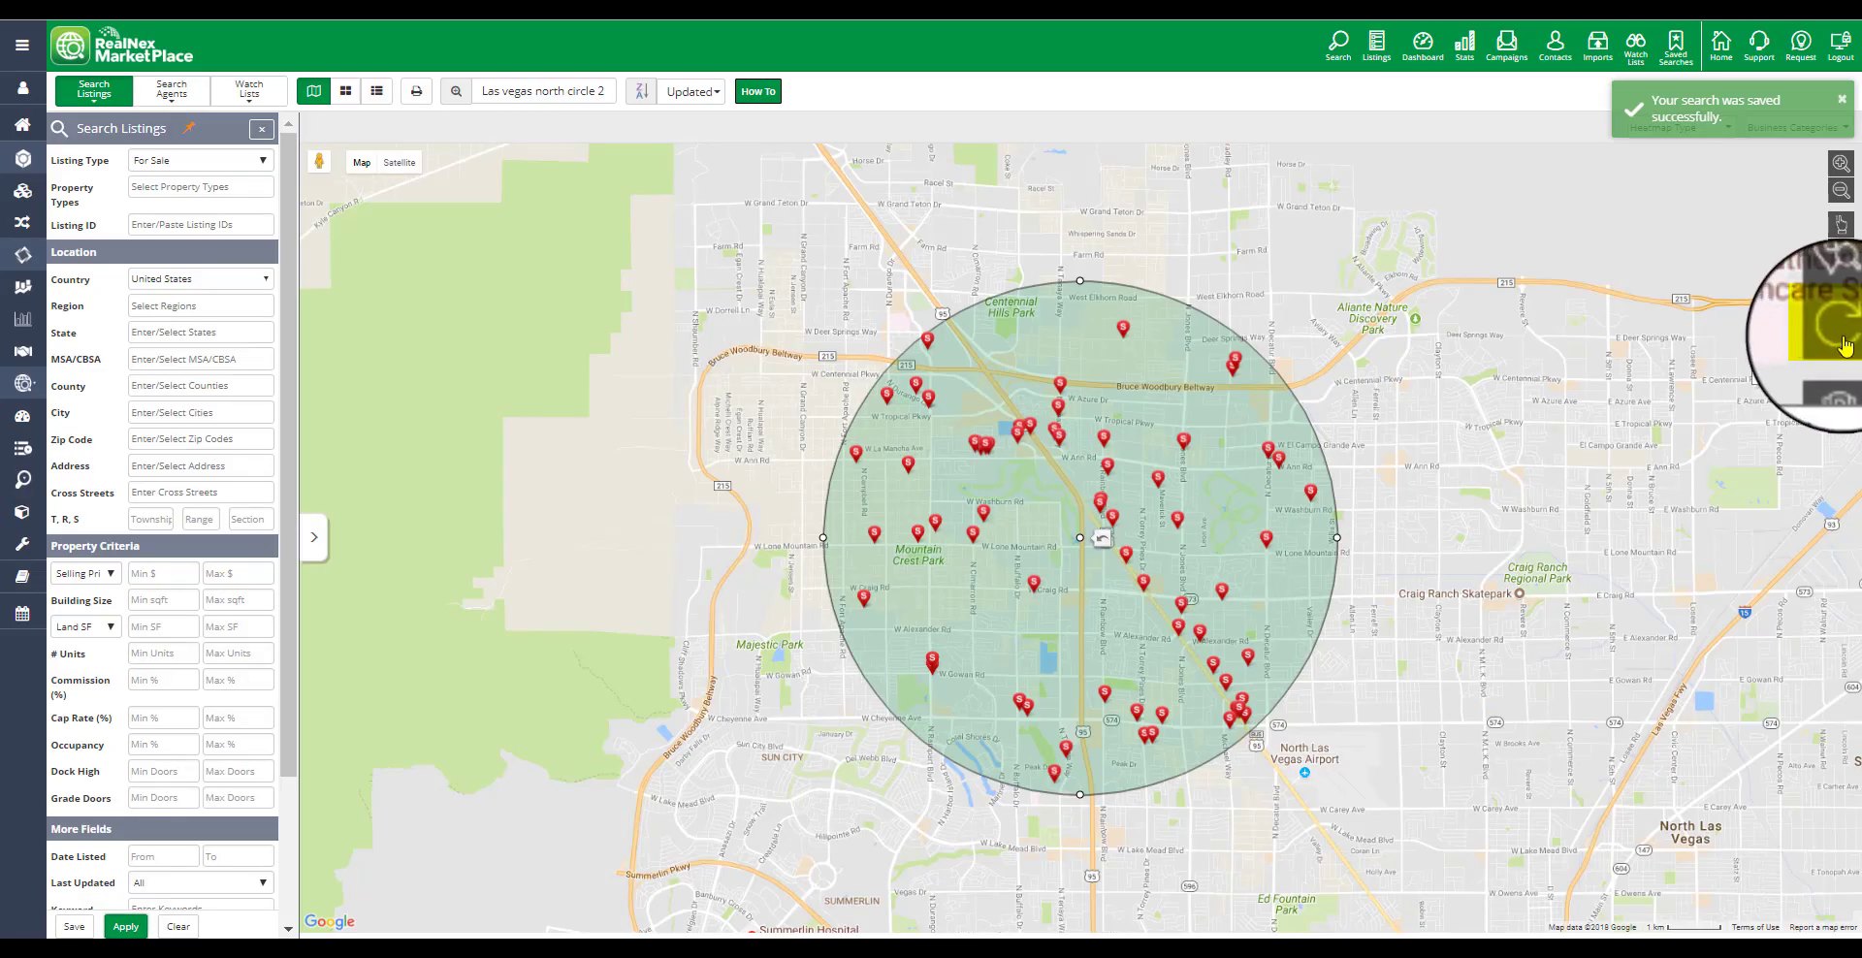
# Reset the map area and apply a city filter for Las Vegas, NV
pyautogui.click(1842, 345)
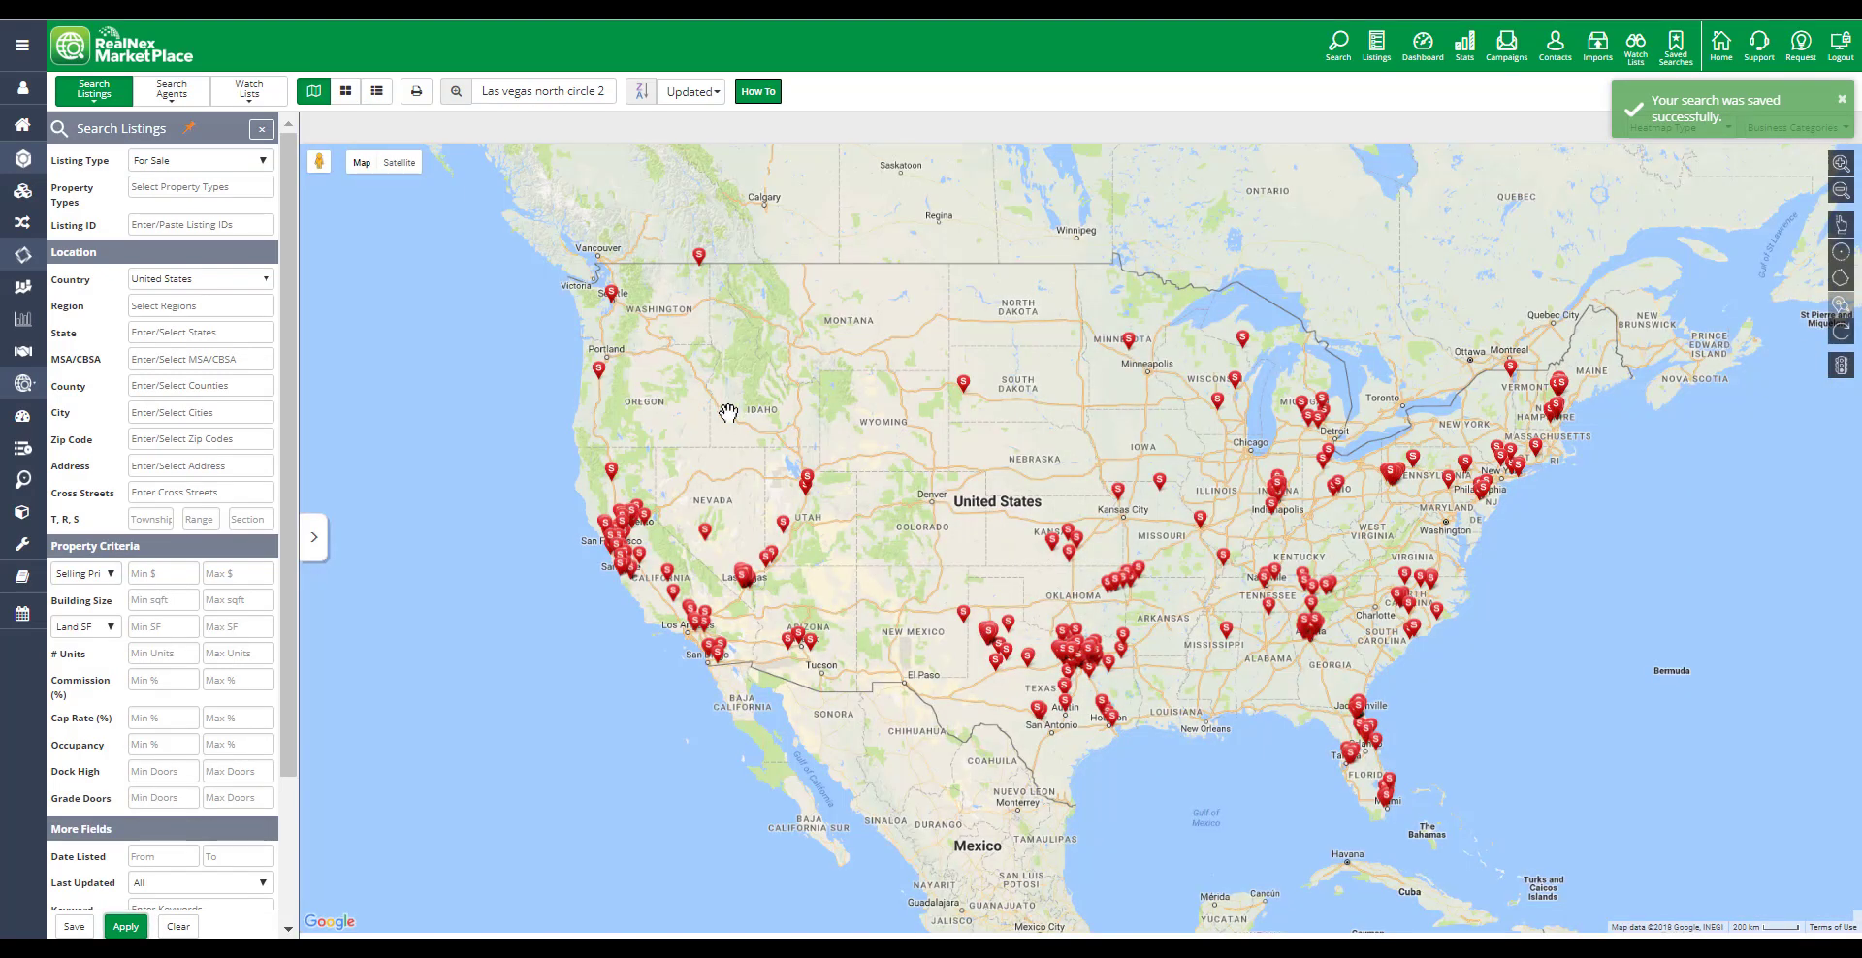
pyautogui.click(148, 413)
pyautogui.write('las vegas')
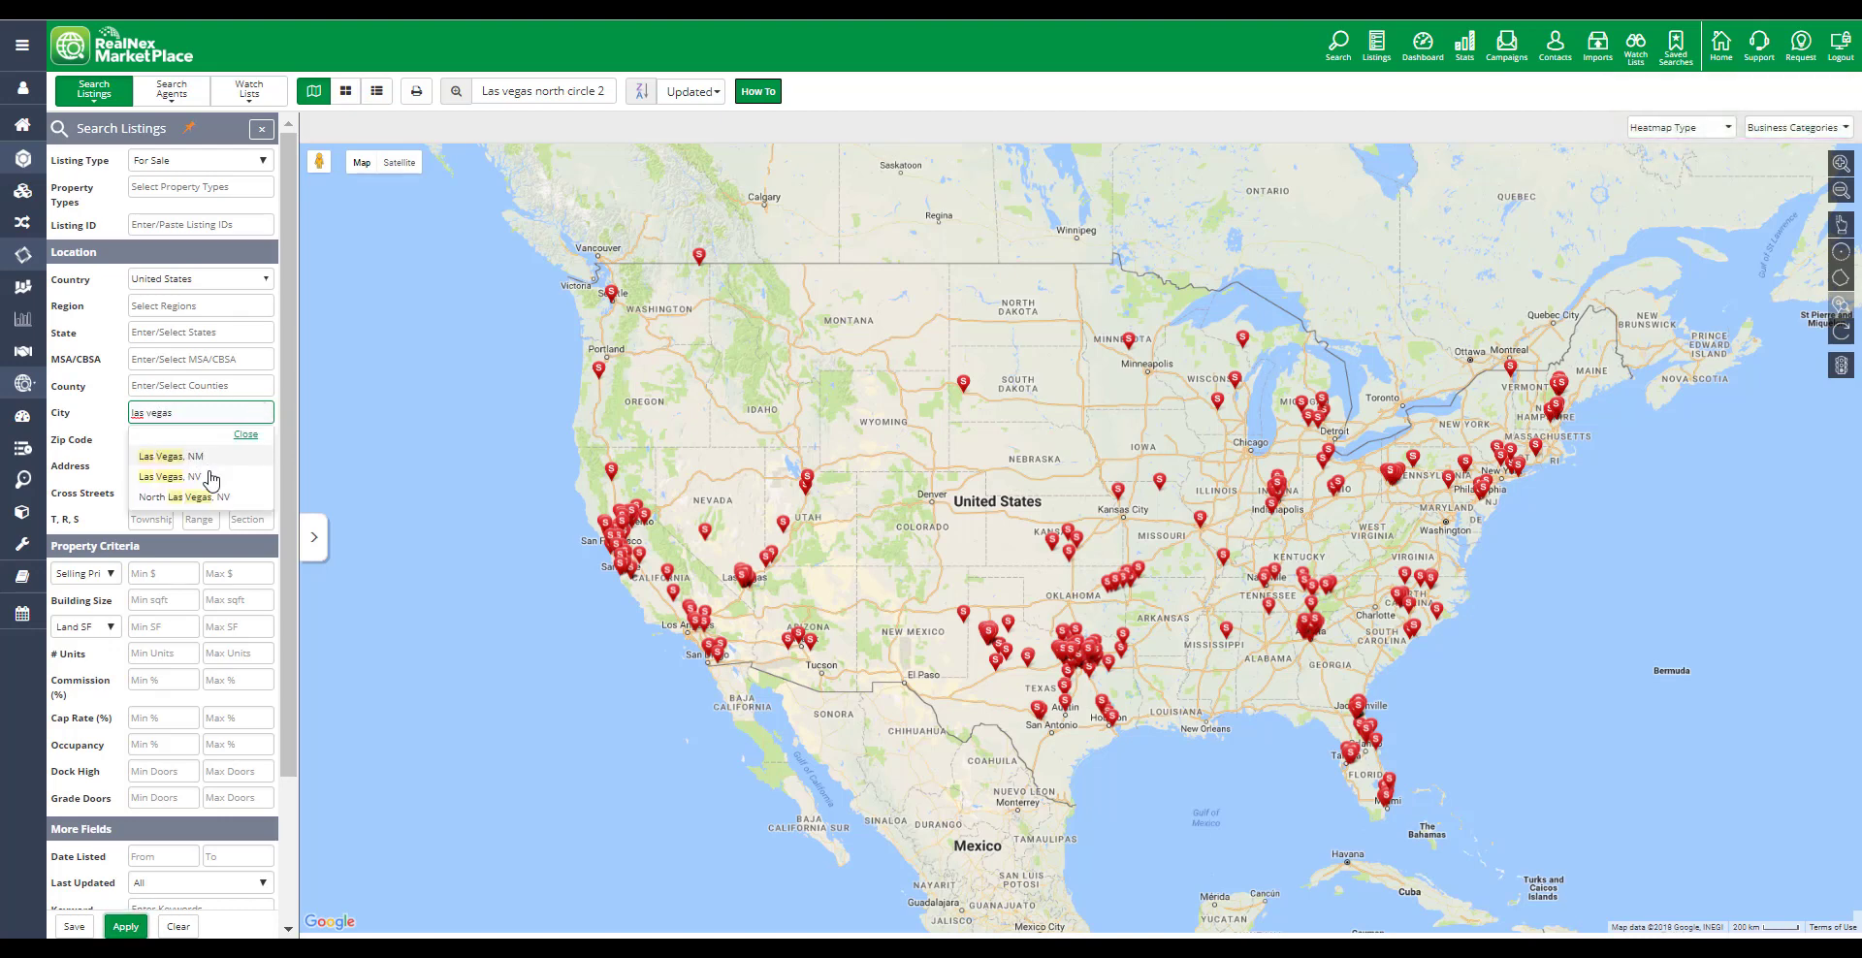
pyautogui.click(211, 479)
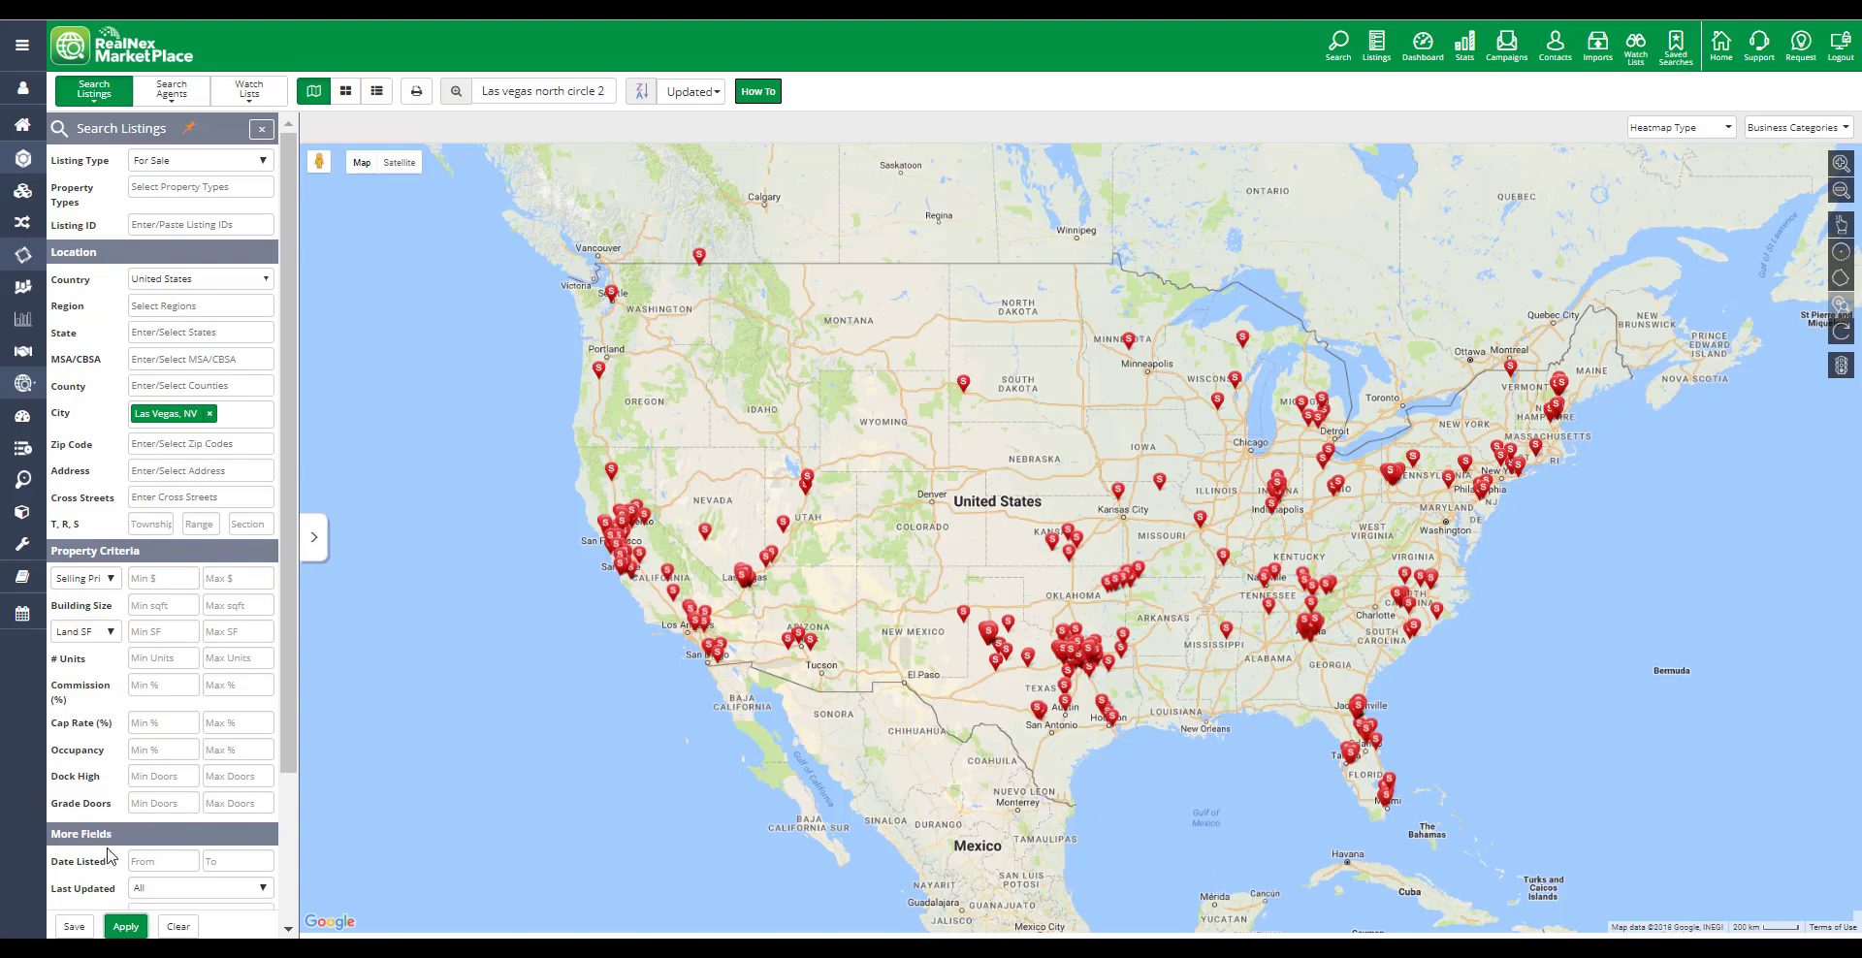
pyautogui.click(126, 926)
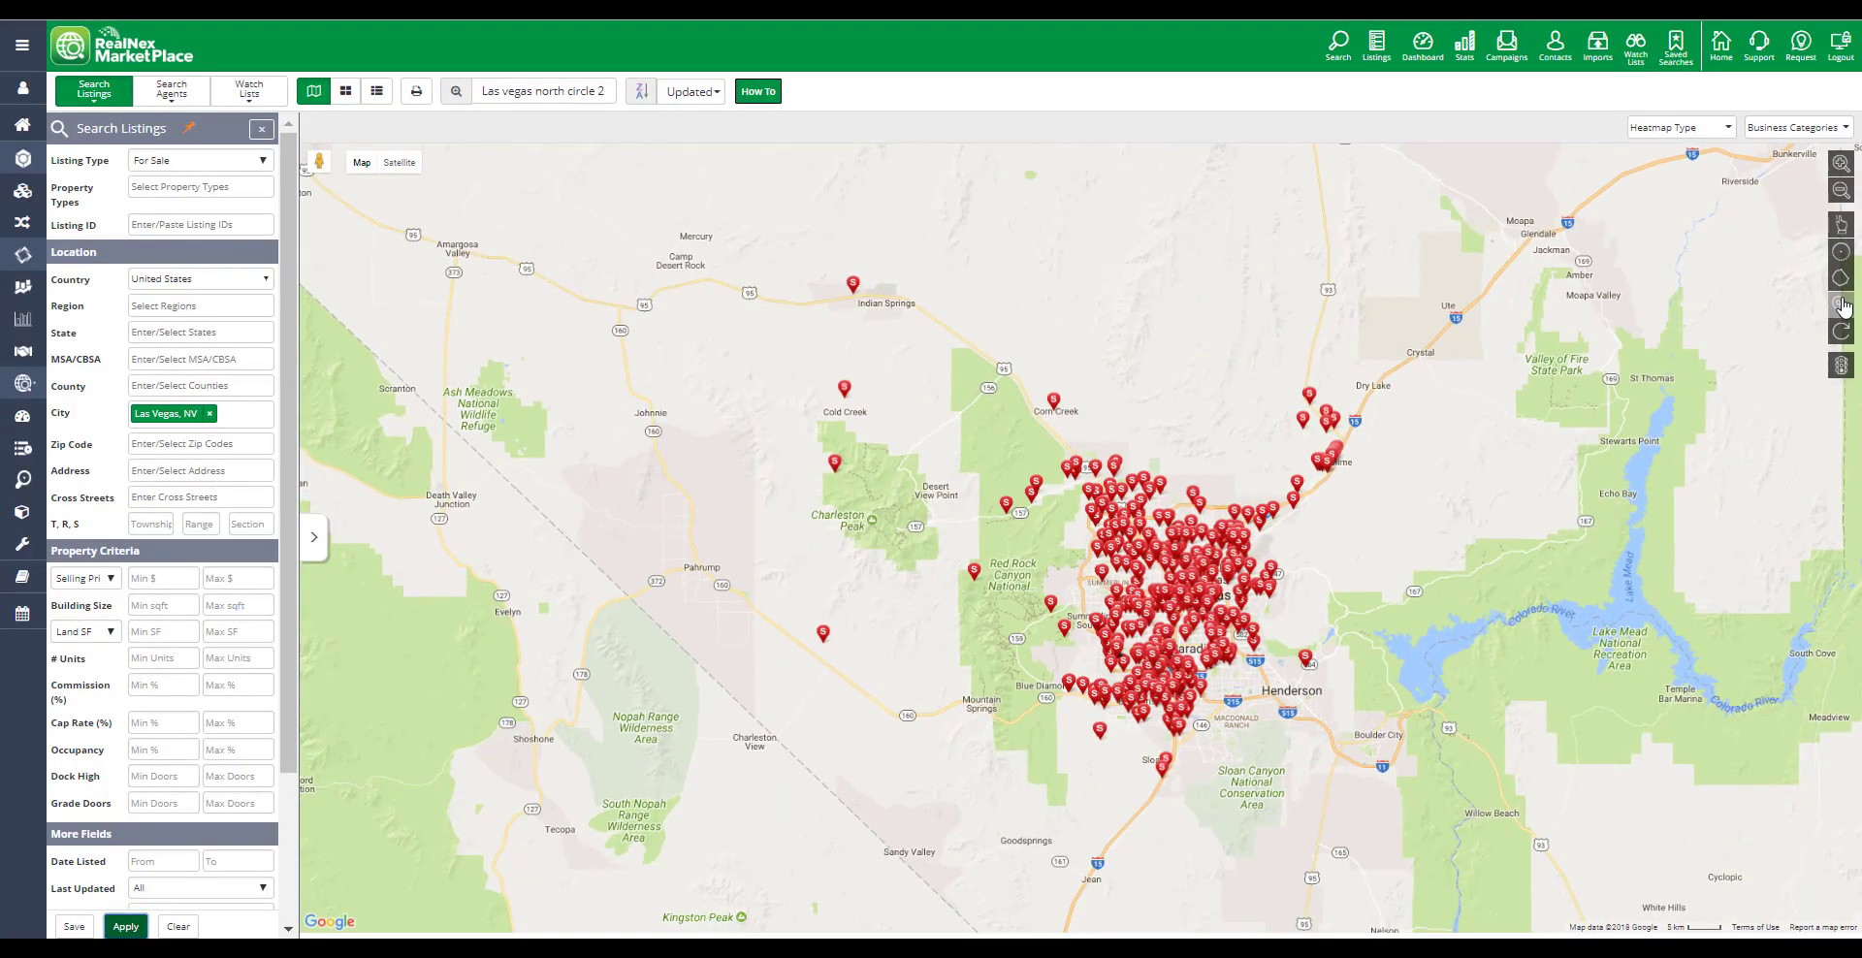
# Show zip code boundaries, select zip codes 89130, 89149 and 89129 on the map, and apply
pyautogui.click(1841, 304)
pyautogui.scroll(2, 1220, 605)
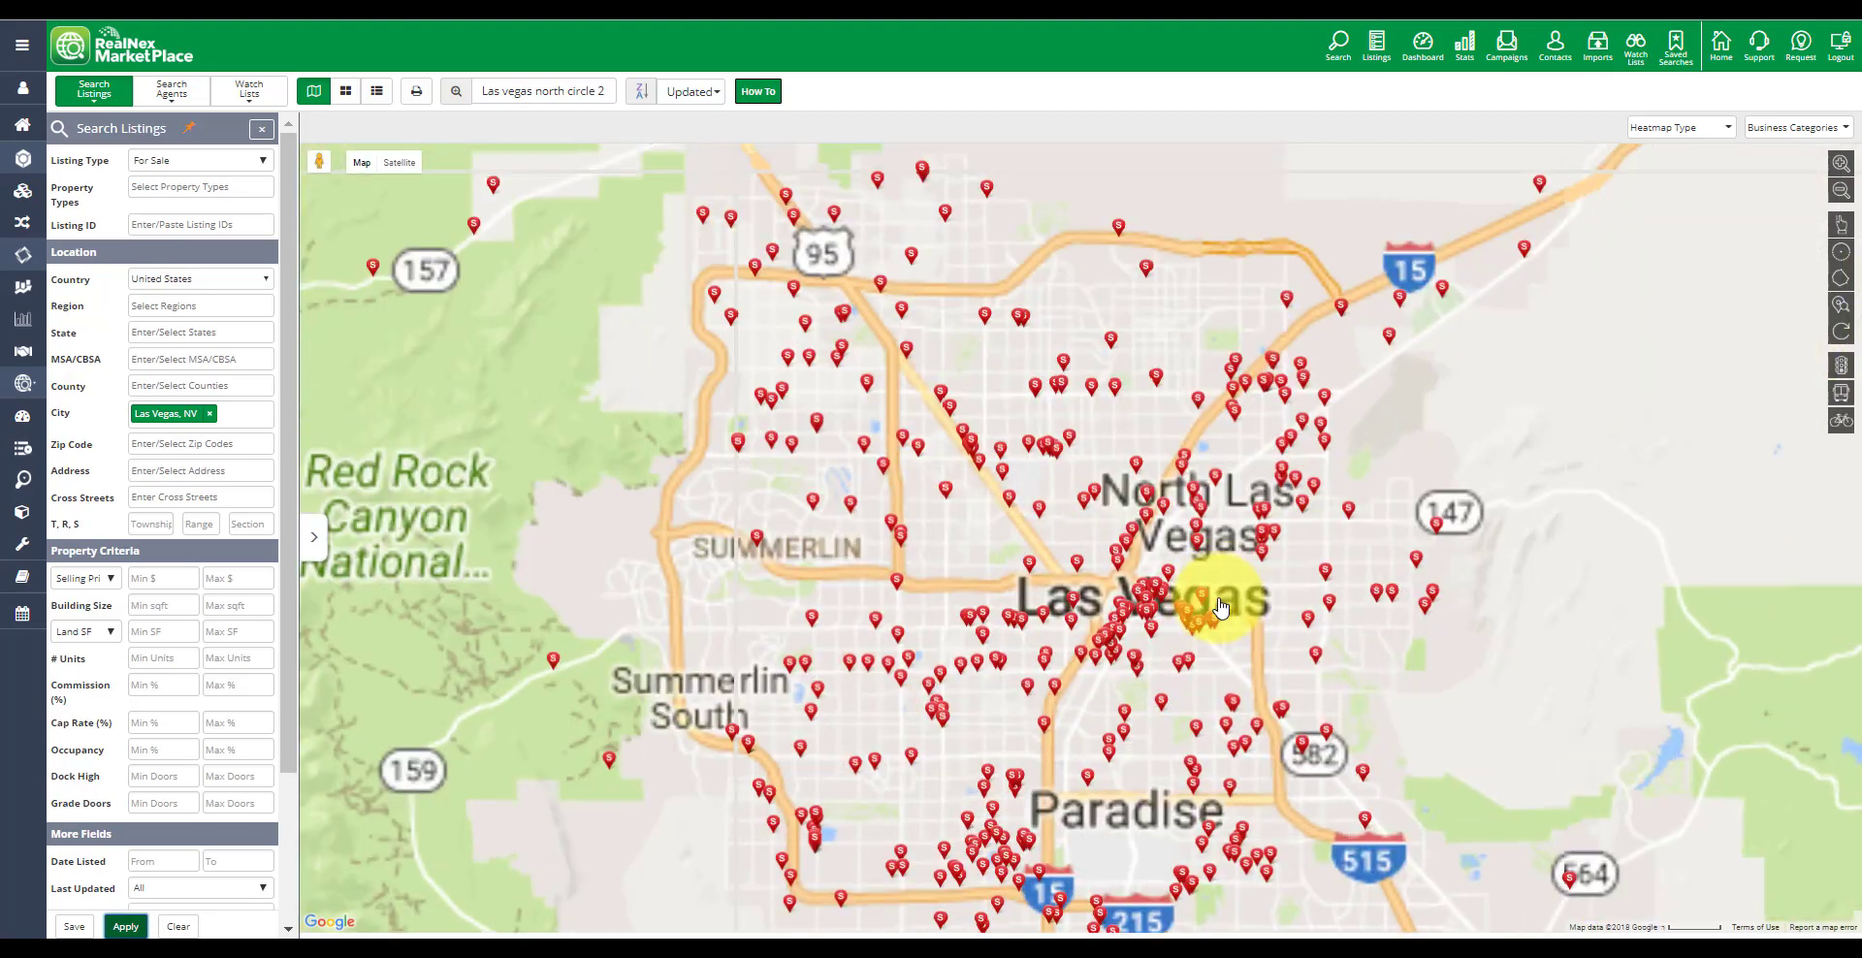
pyautogui.click(1842, 328)
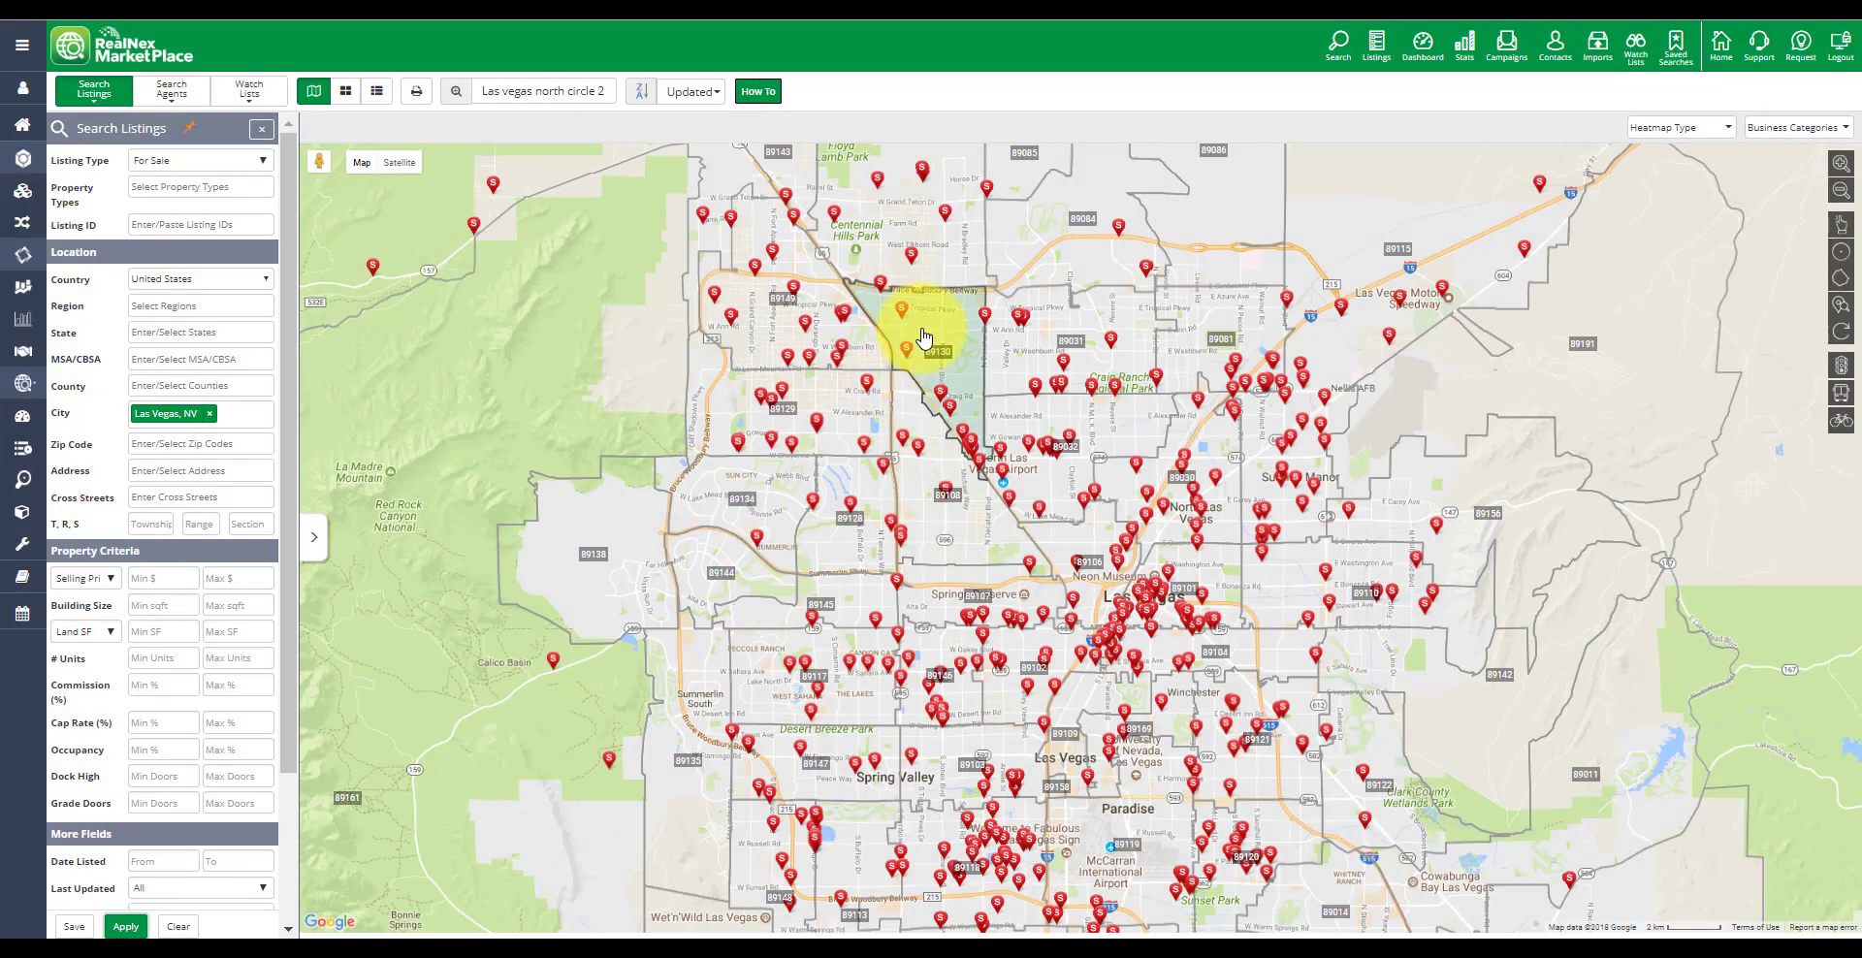
pyautogui.click(923, 335)
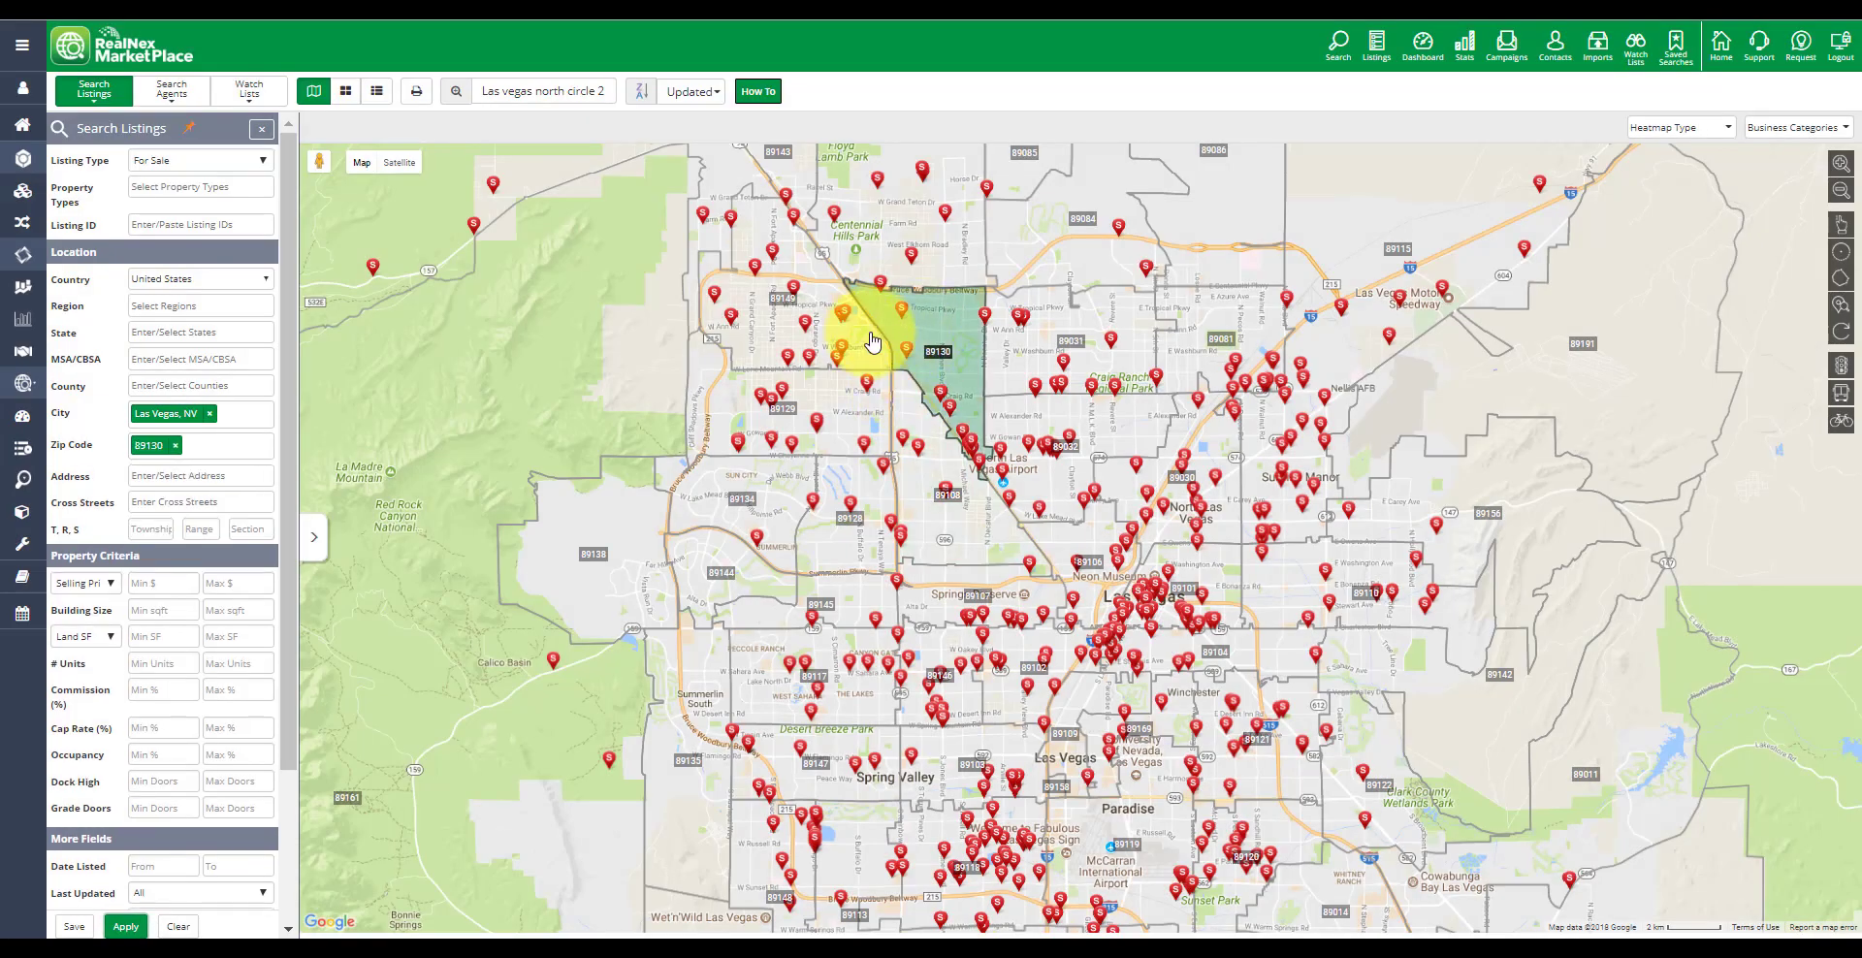
pyautogui.click(858, 344)
pyautogui.click(837, 394)
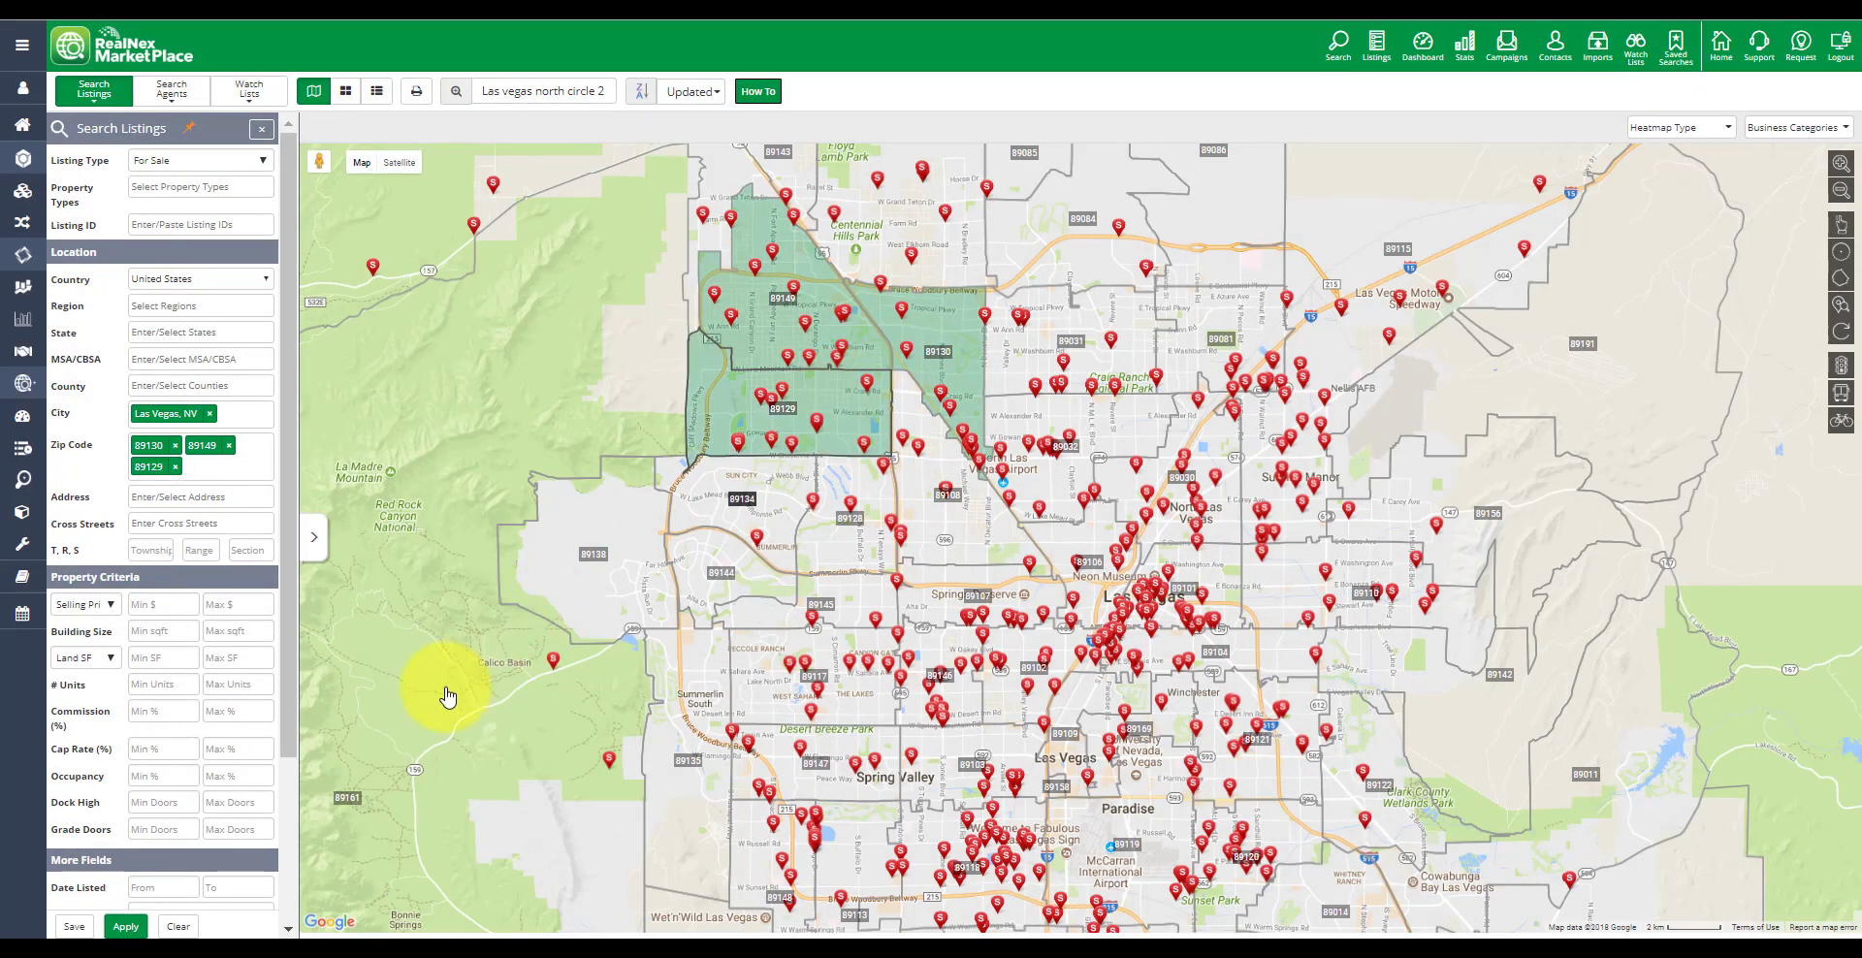
pyautogui.click(125, 927)
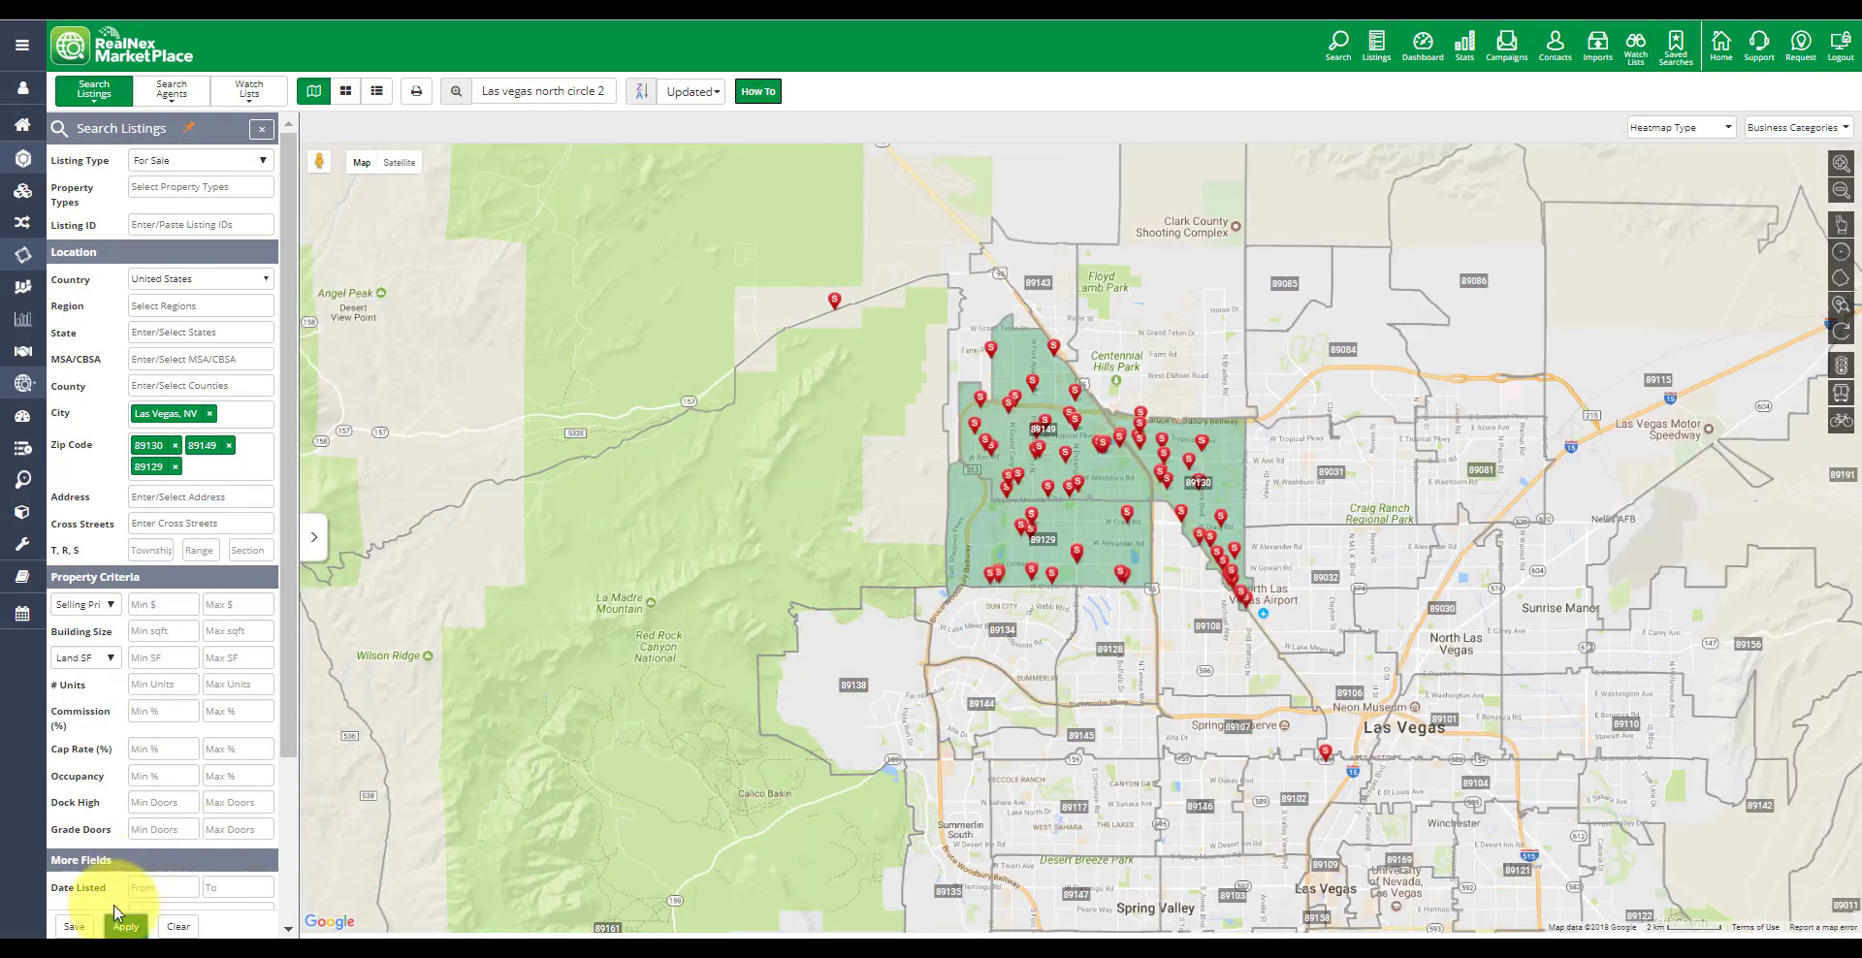
# Save the zip code search as a new saved search named "Las vegas north upper north"
pyautogui.click(74, 926)
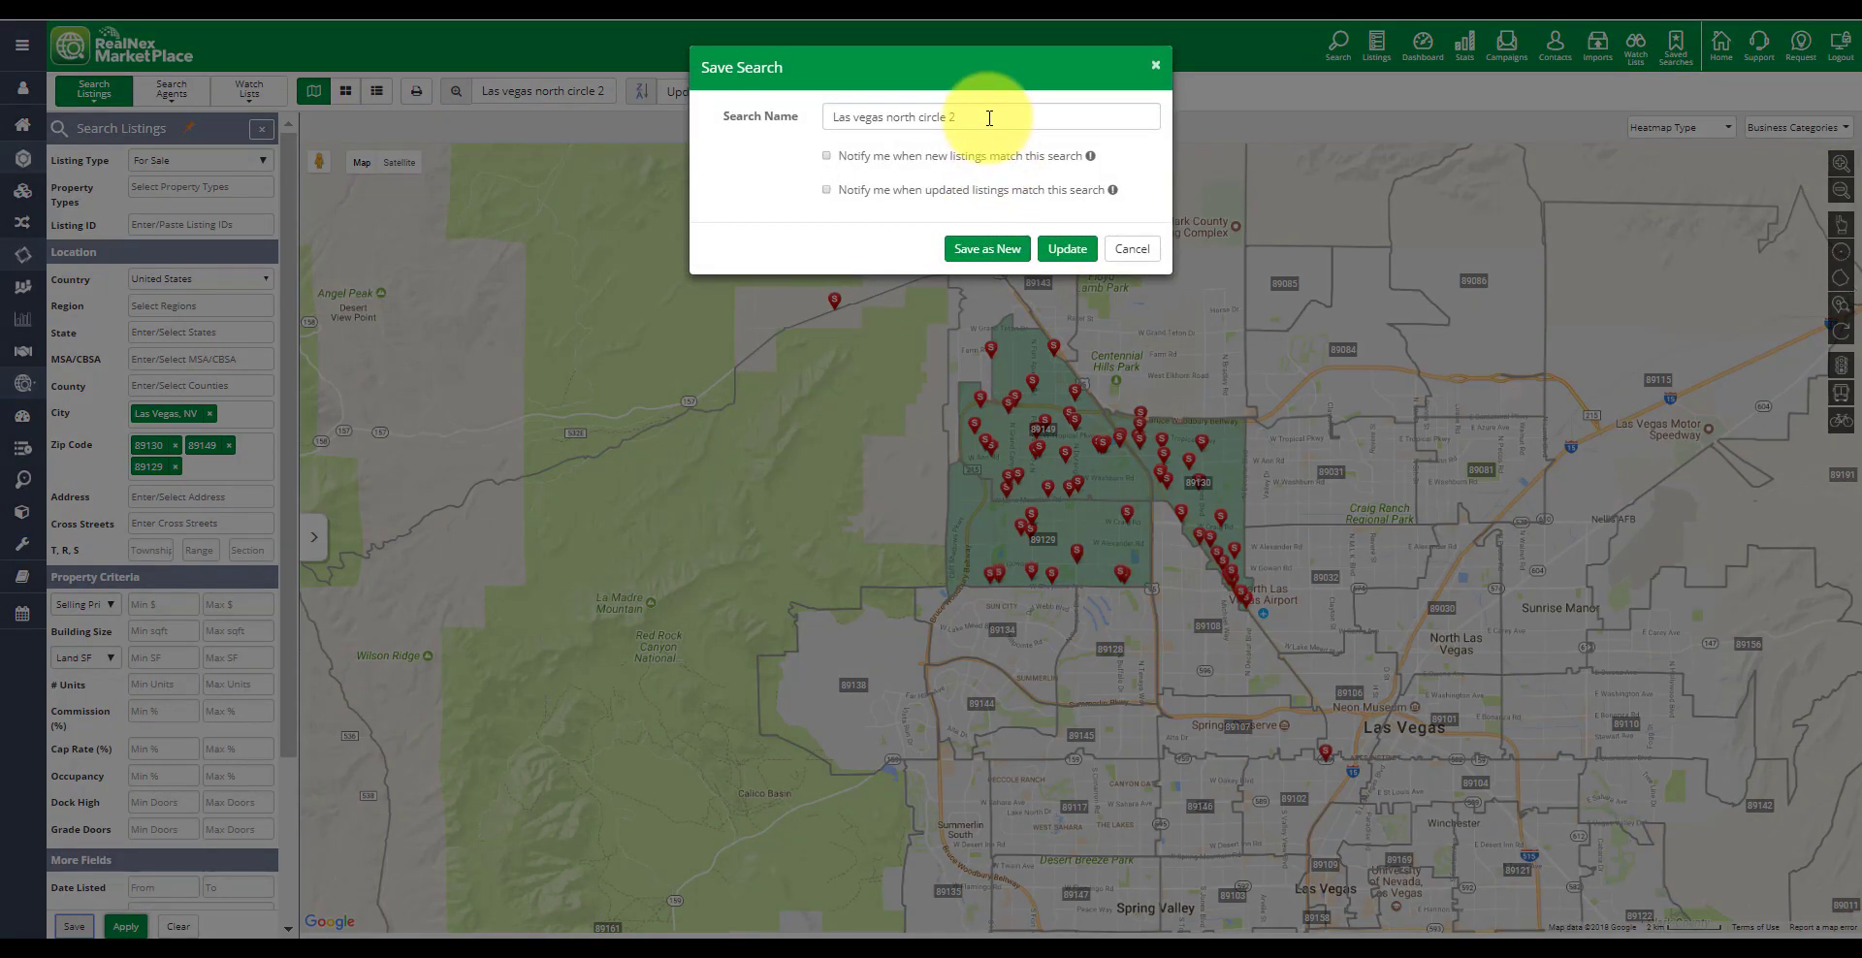
pyautogui.click(989, 117)
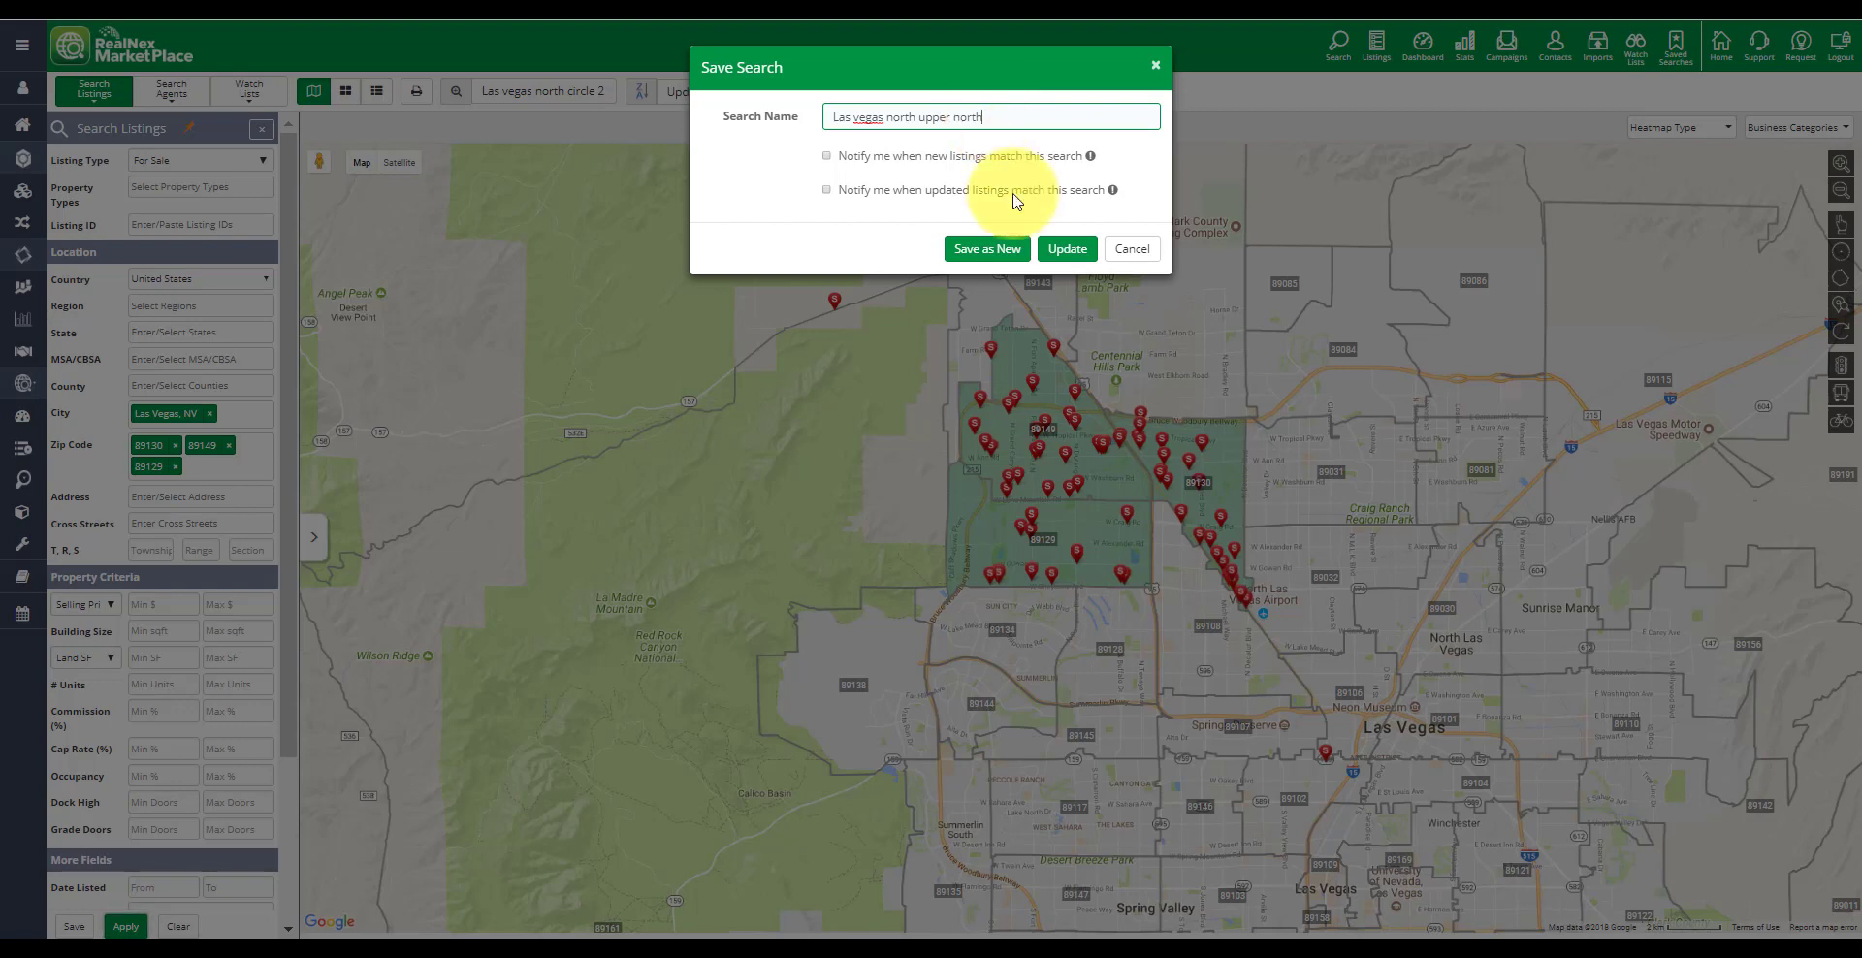
pyautogui.click(1014, 262)
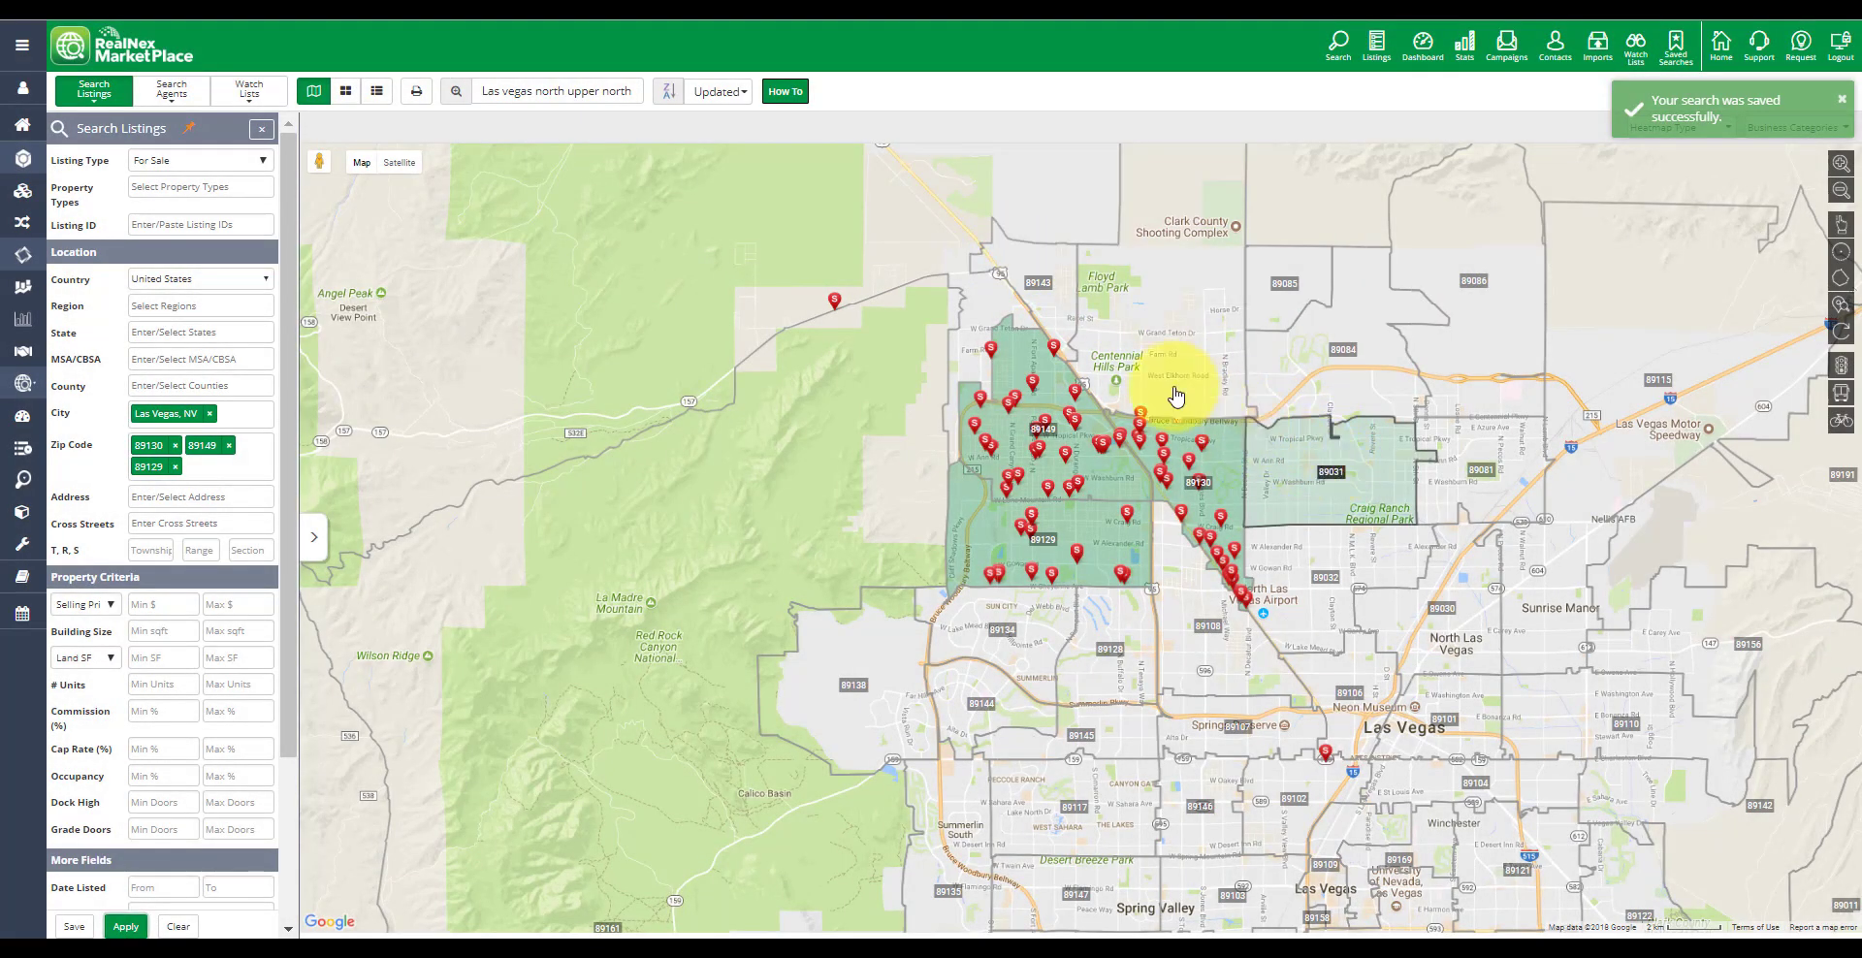
# Load the saved search "Las vegas north upper north" and update it with the current criteria
pyautogui.click(626, 91)
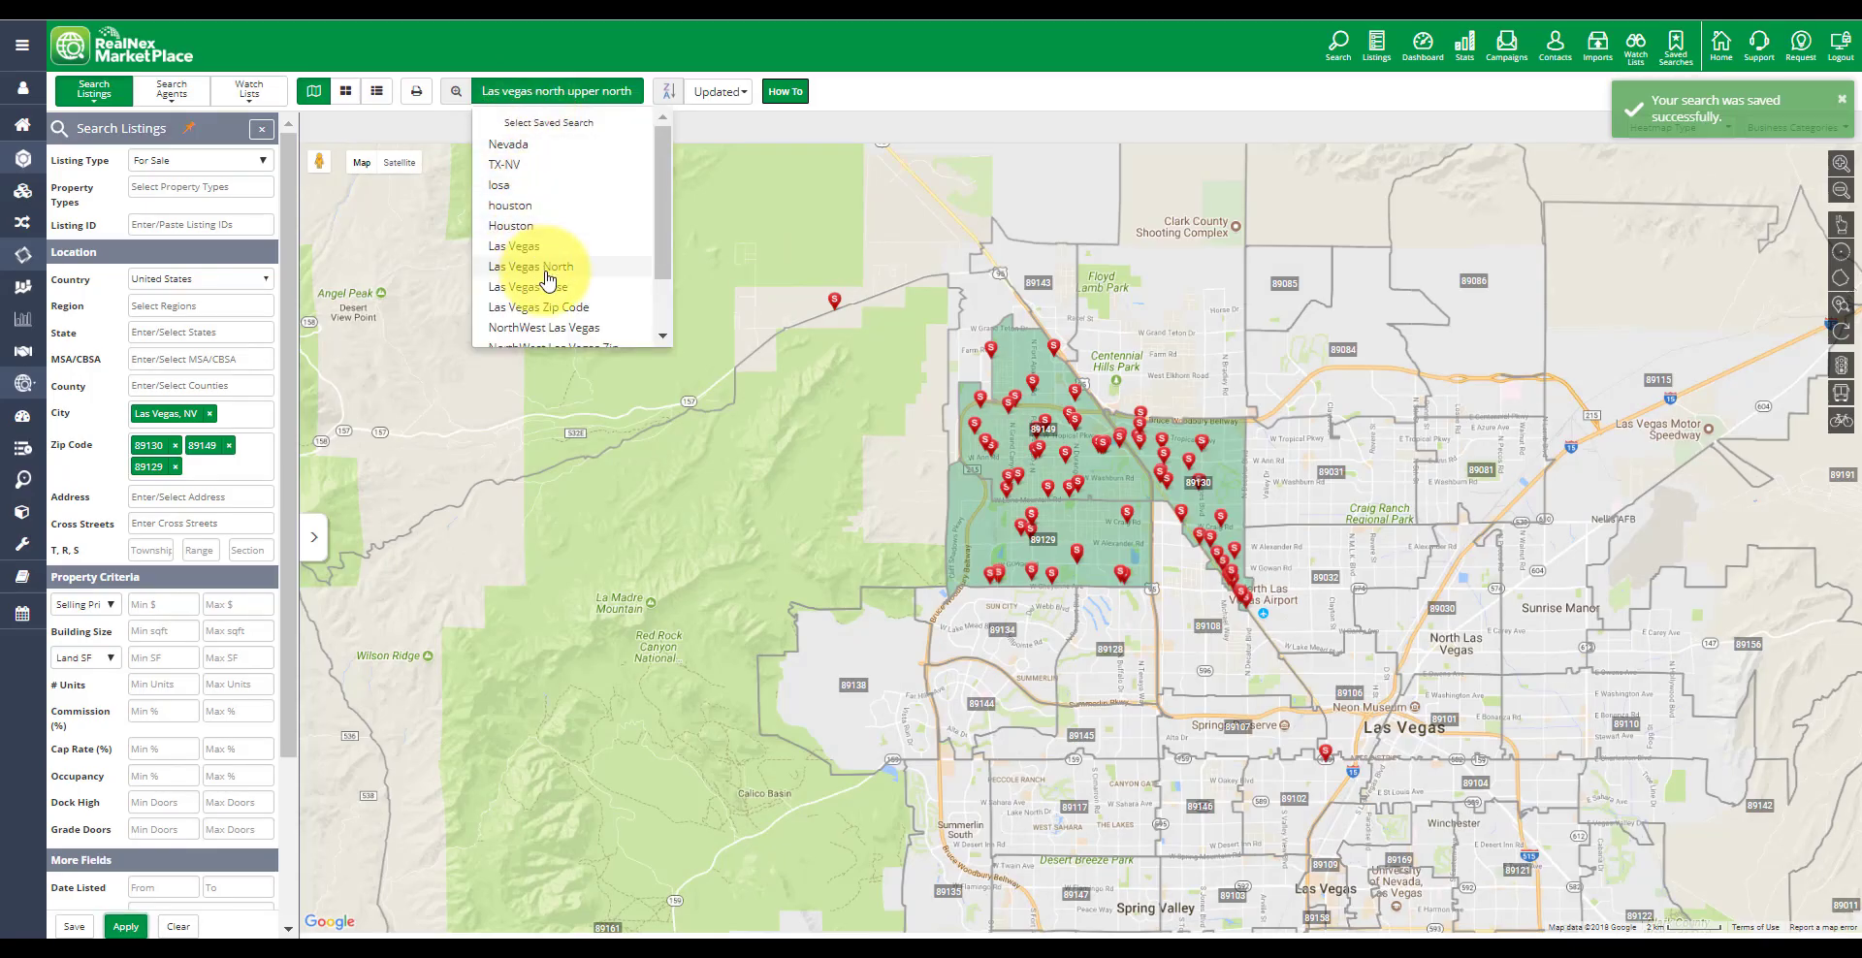
pyautogui.scroll(-2, 543, 291)
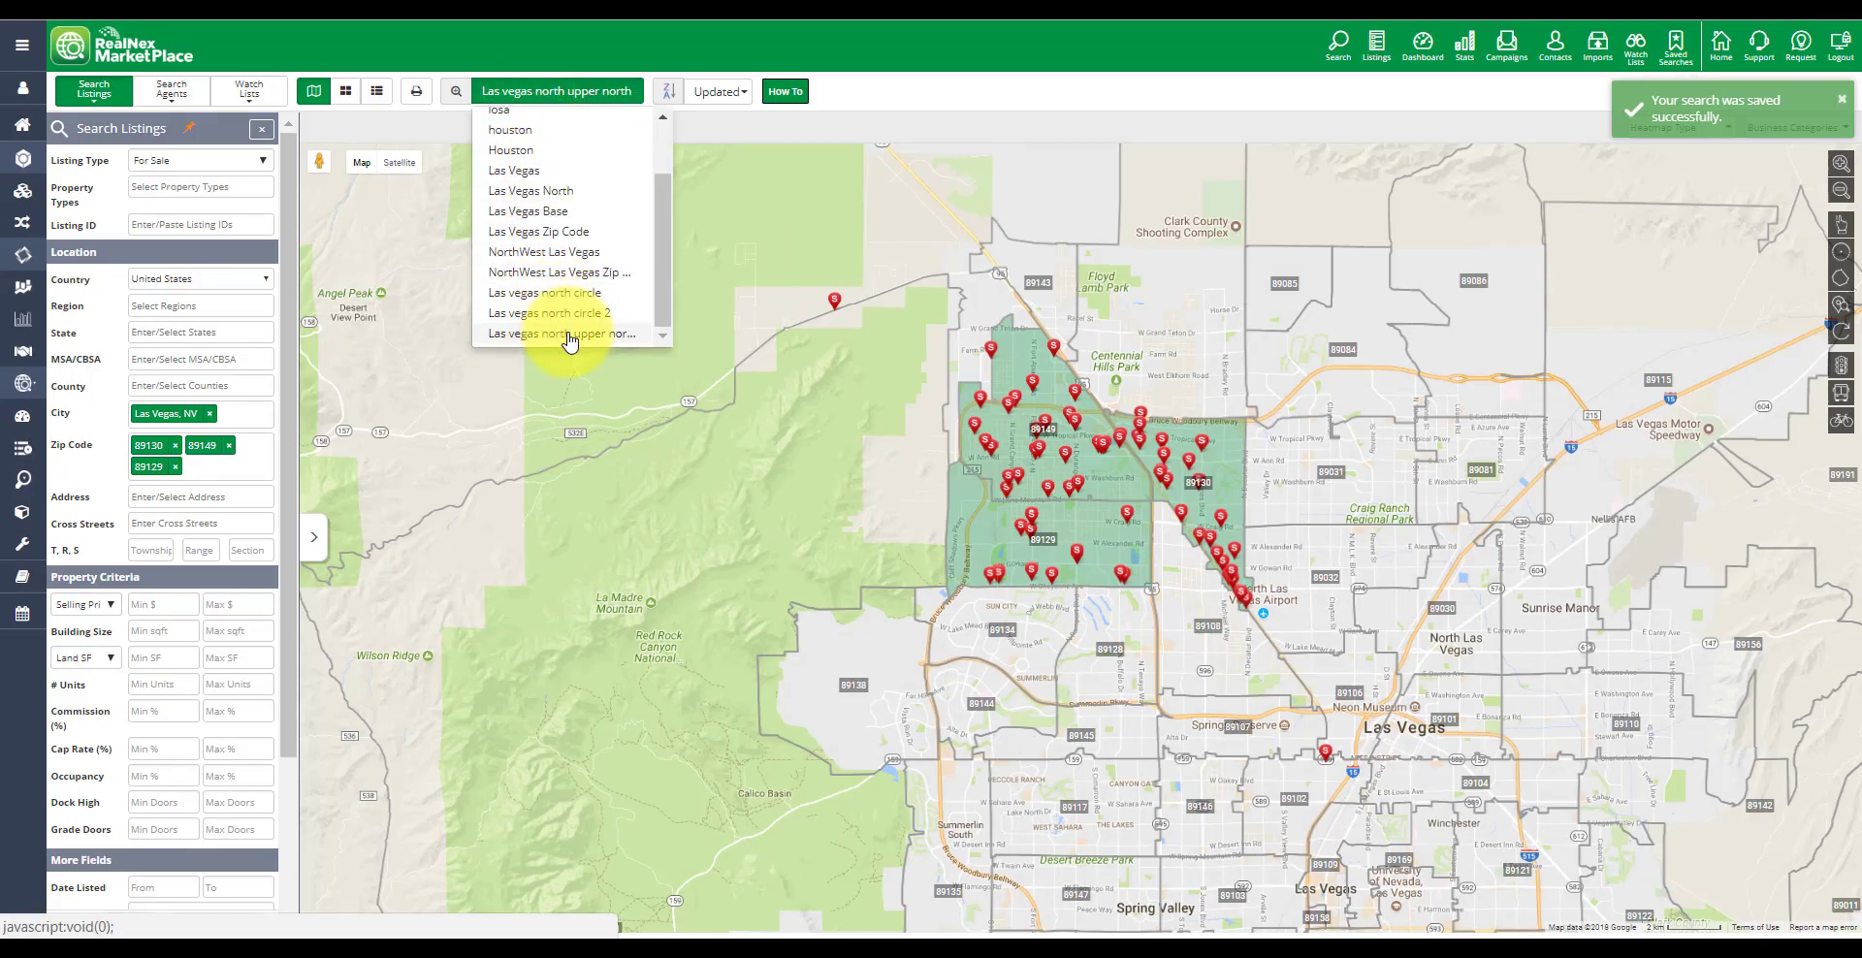
pyautogui.click(567, 334)
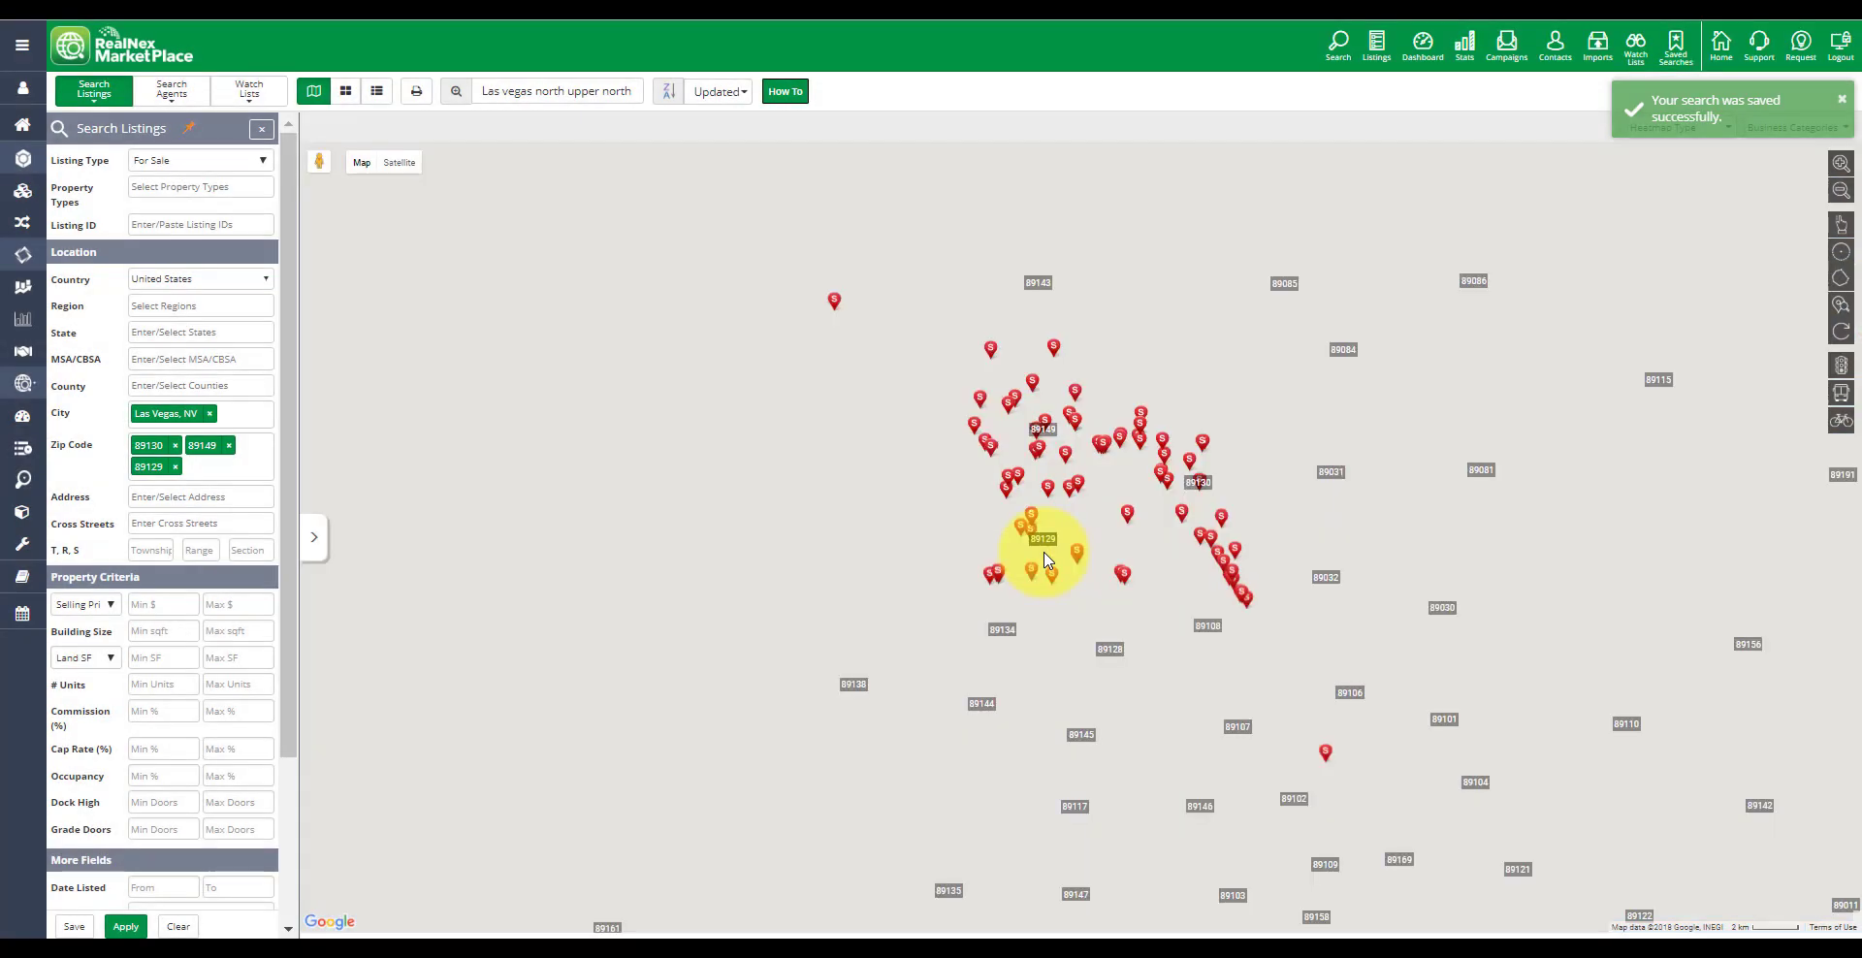
pyautogui.click(74, 926)
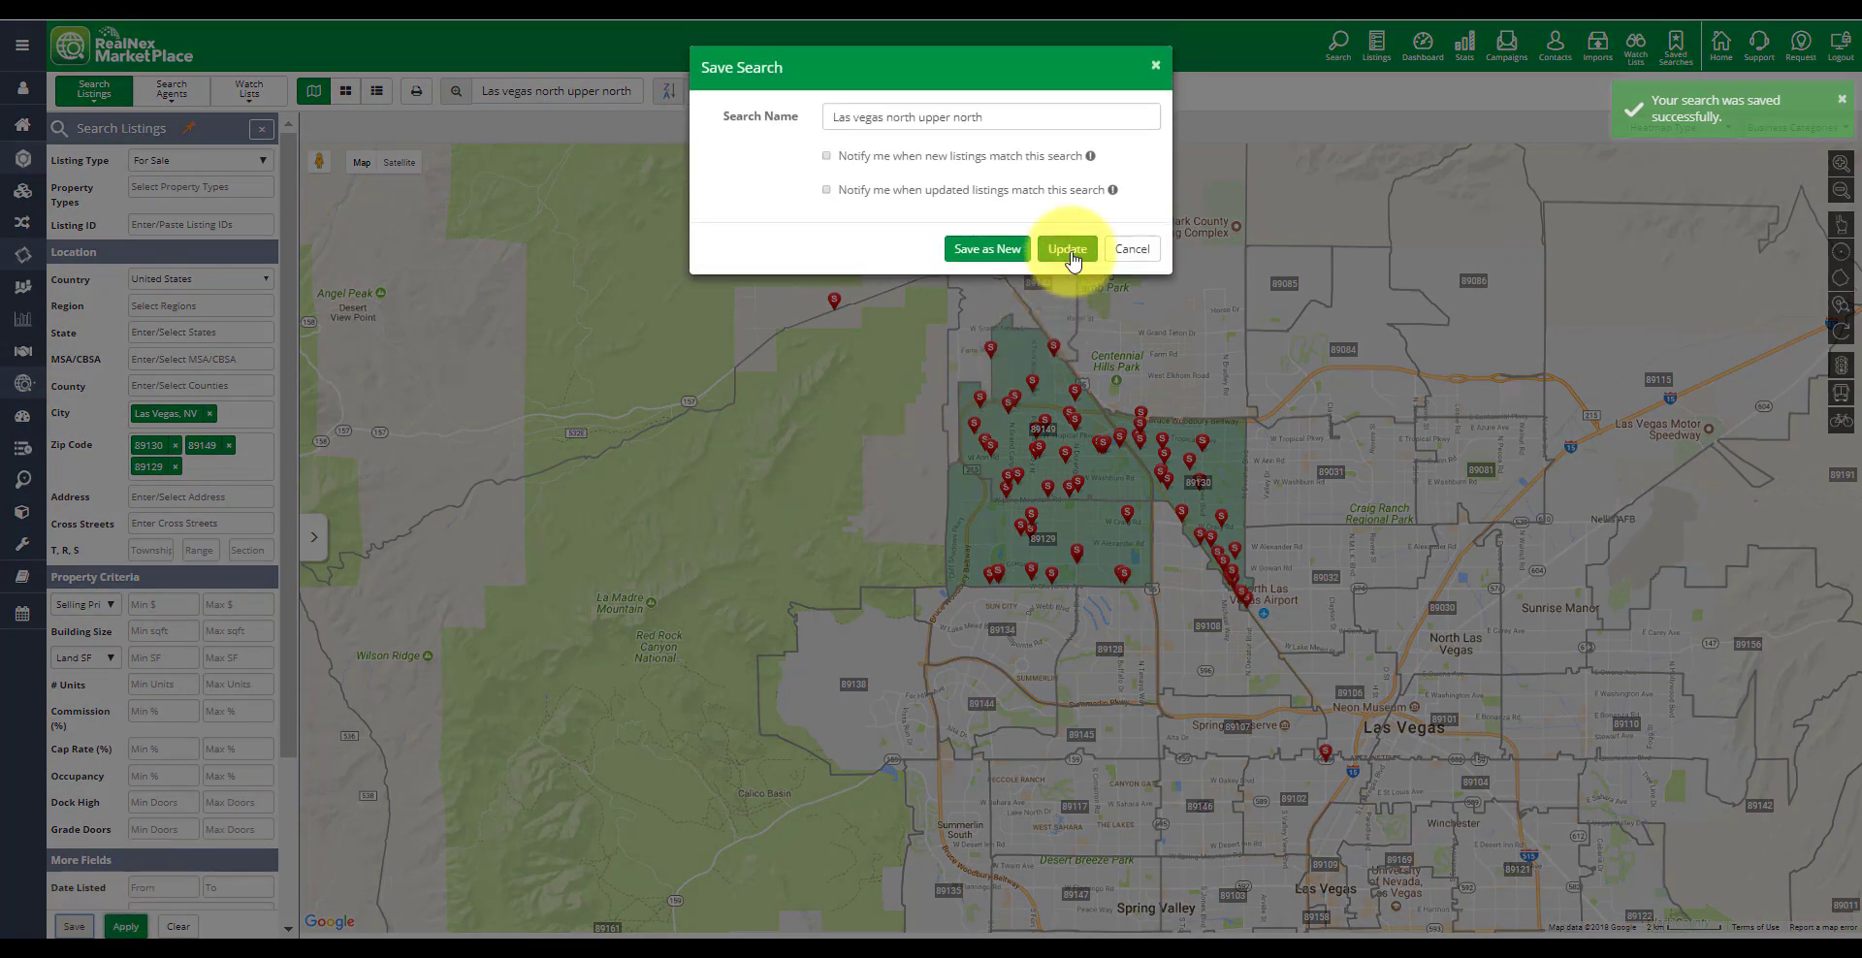
pyautogui.click(1068, 254)
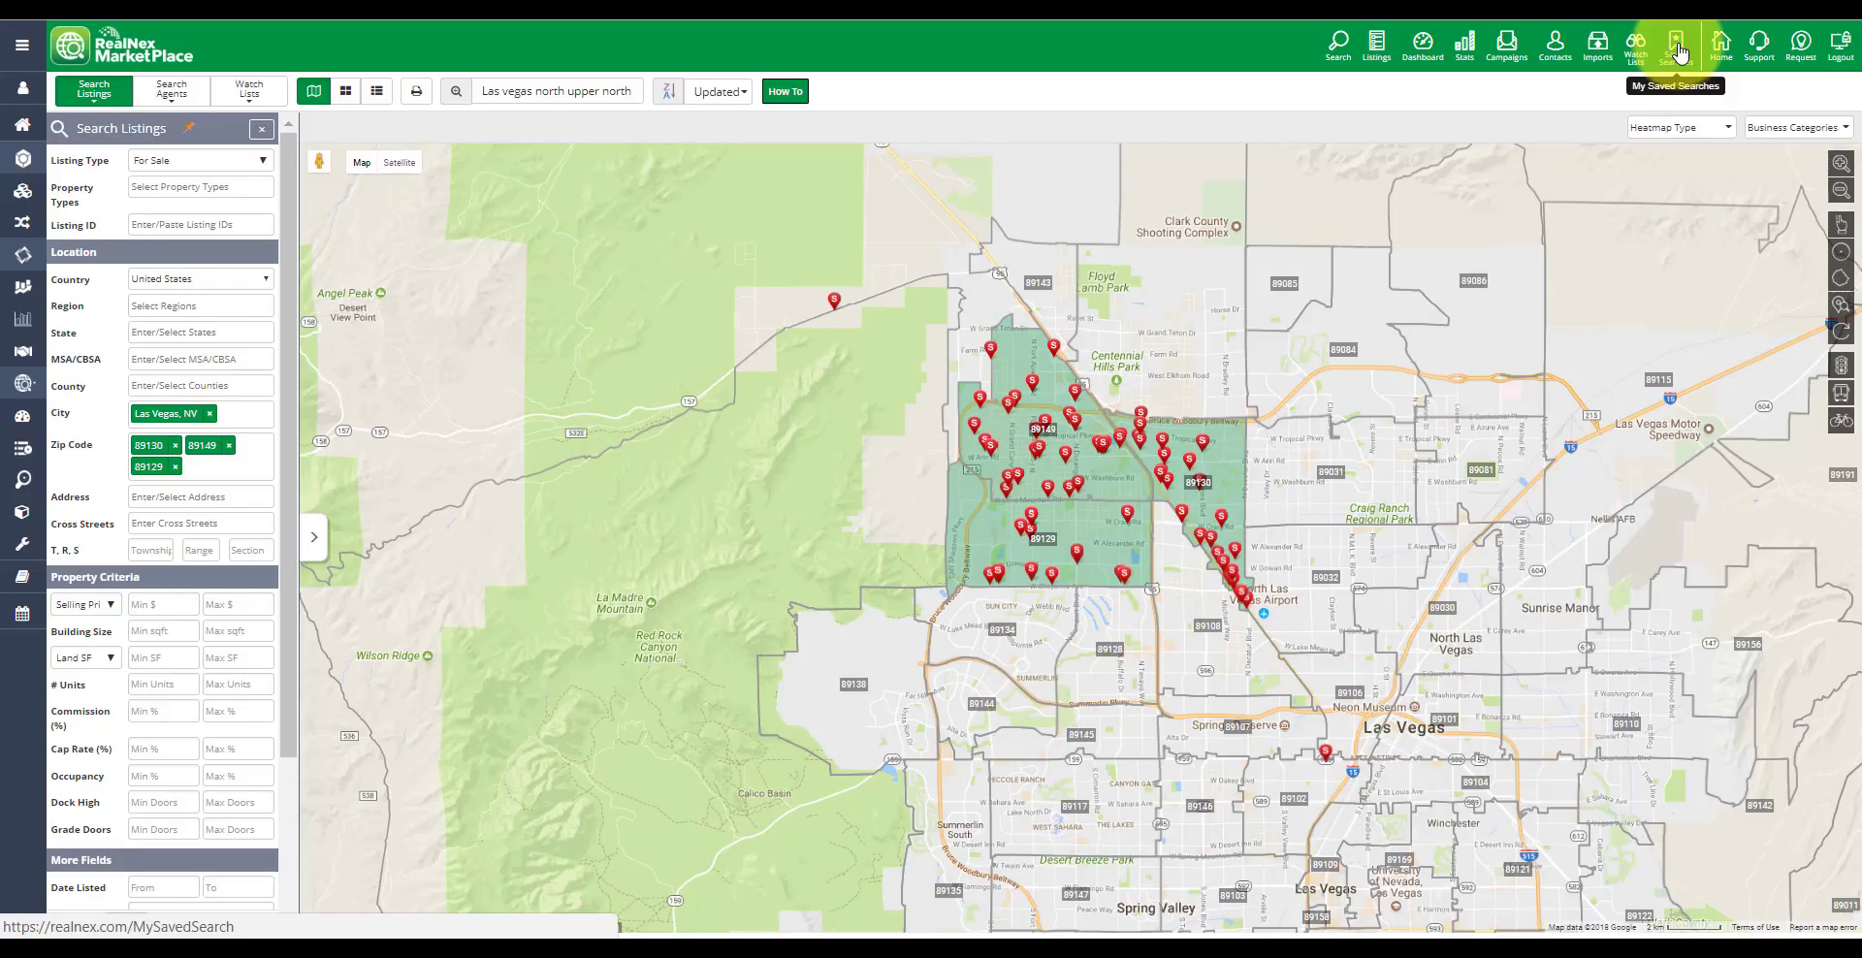
# Open the saved searches list and toggle the New and Updated notifications for the NorthWest Las Vegas Zip Code search
pyautogui.click(1681, 55)
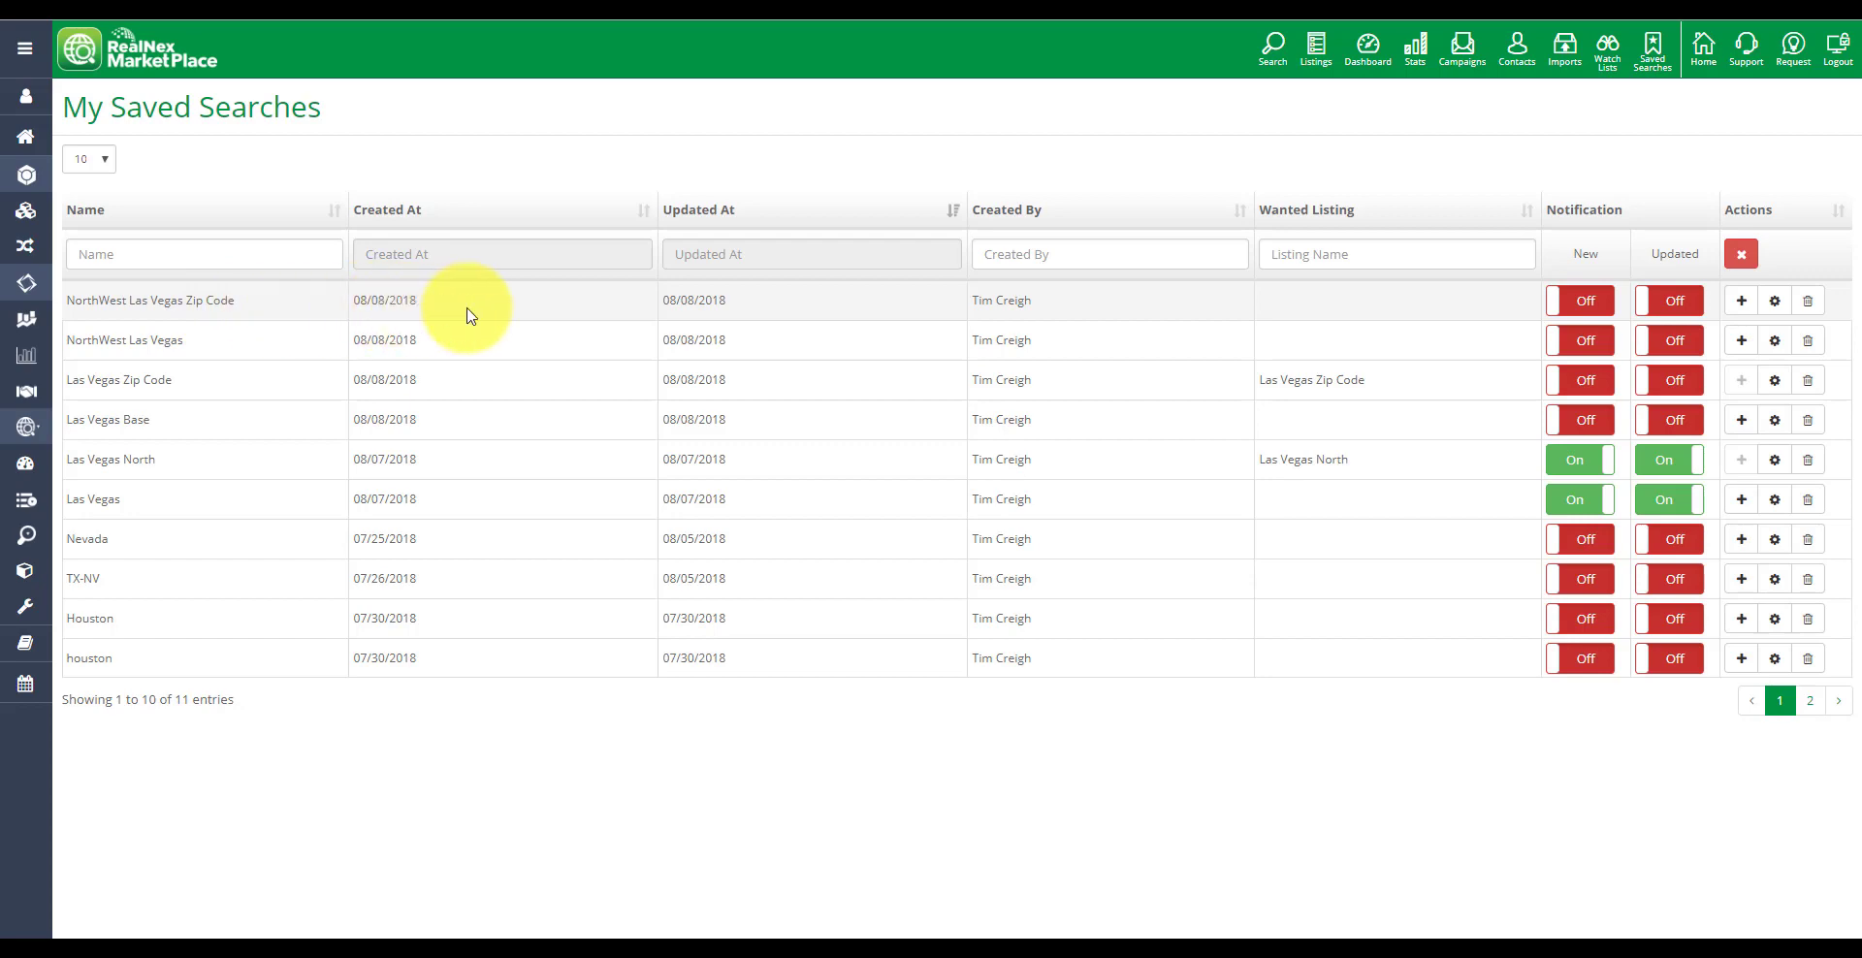
pyautogui.click(1556, 305)
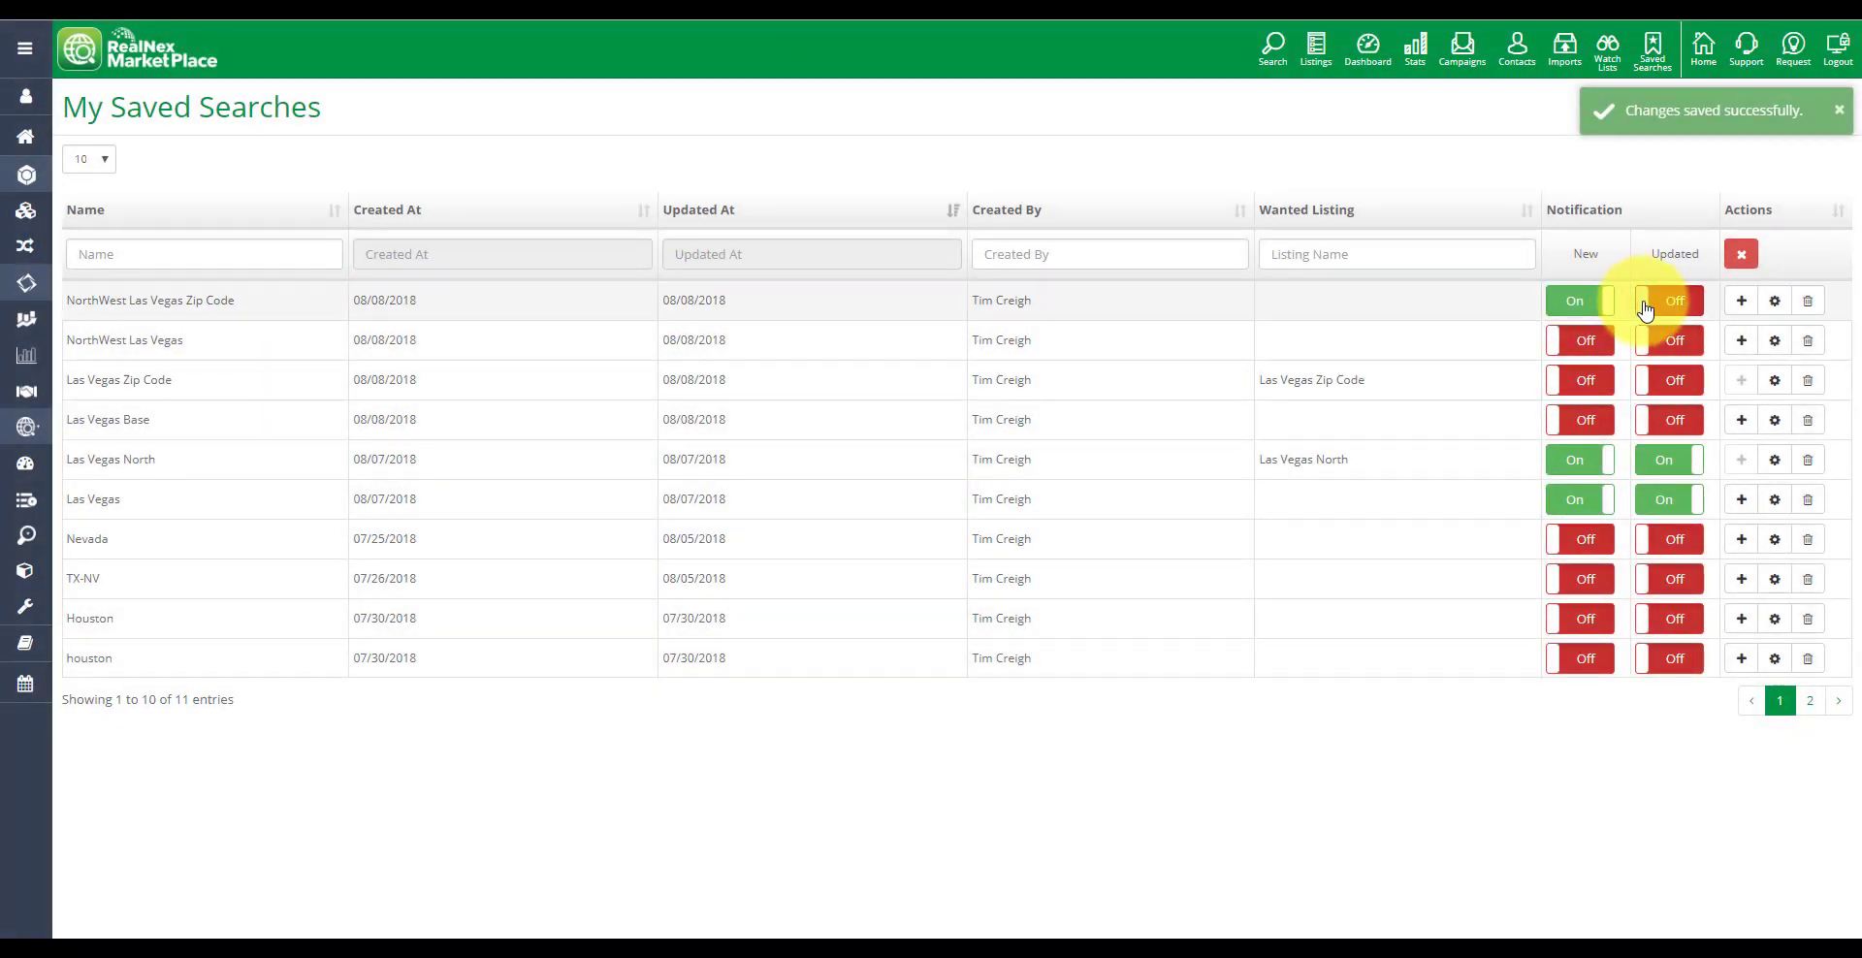
pyautogui.click(1645, 308)
pyautogui.click(1610, 308)
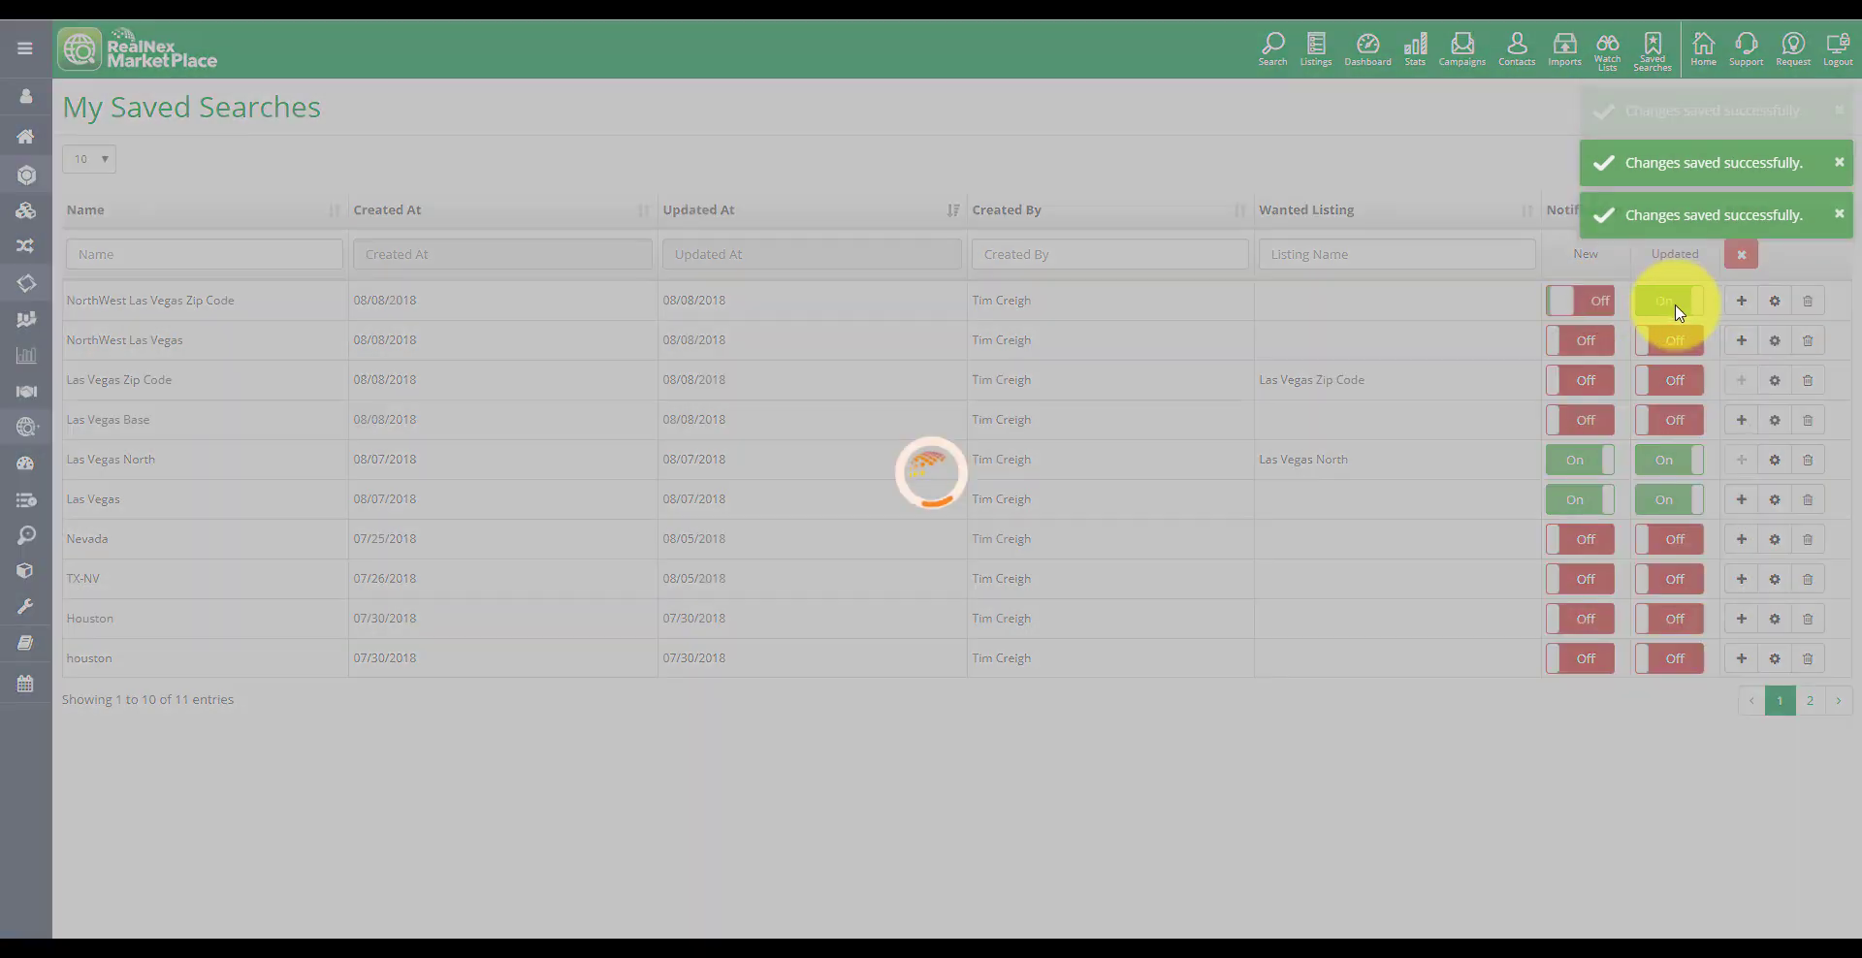
pyautogui.click(1697, 311)
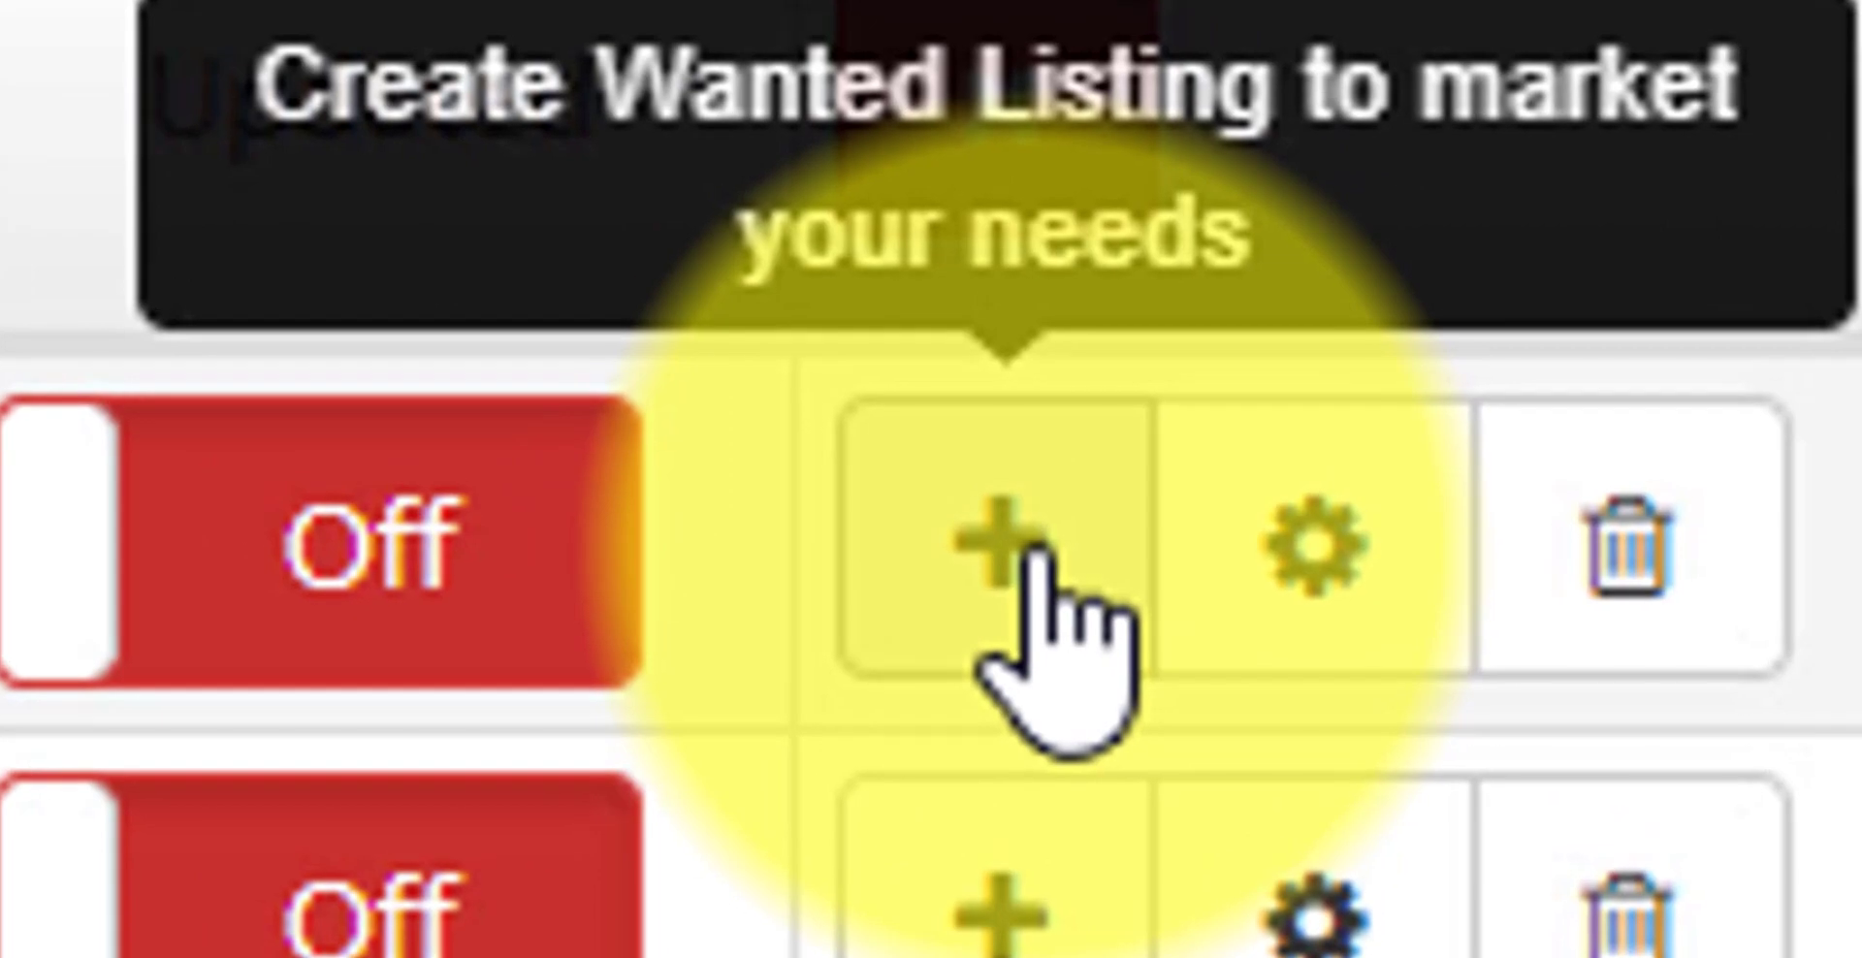
# Create an Investment Wanted listing from the Las Vegas Zip Code saved search
pyautogui.click(1742, 303)
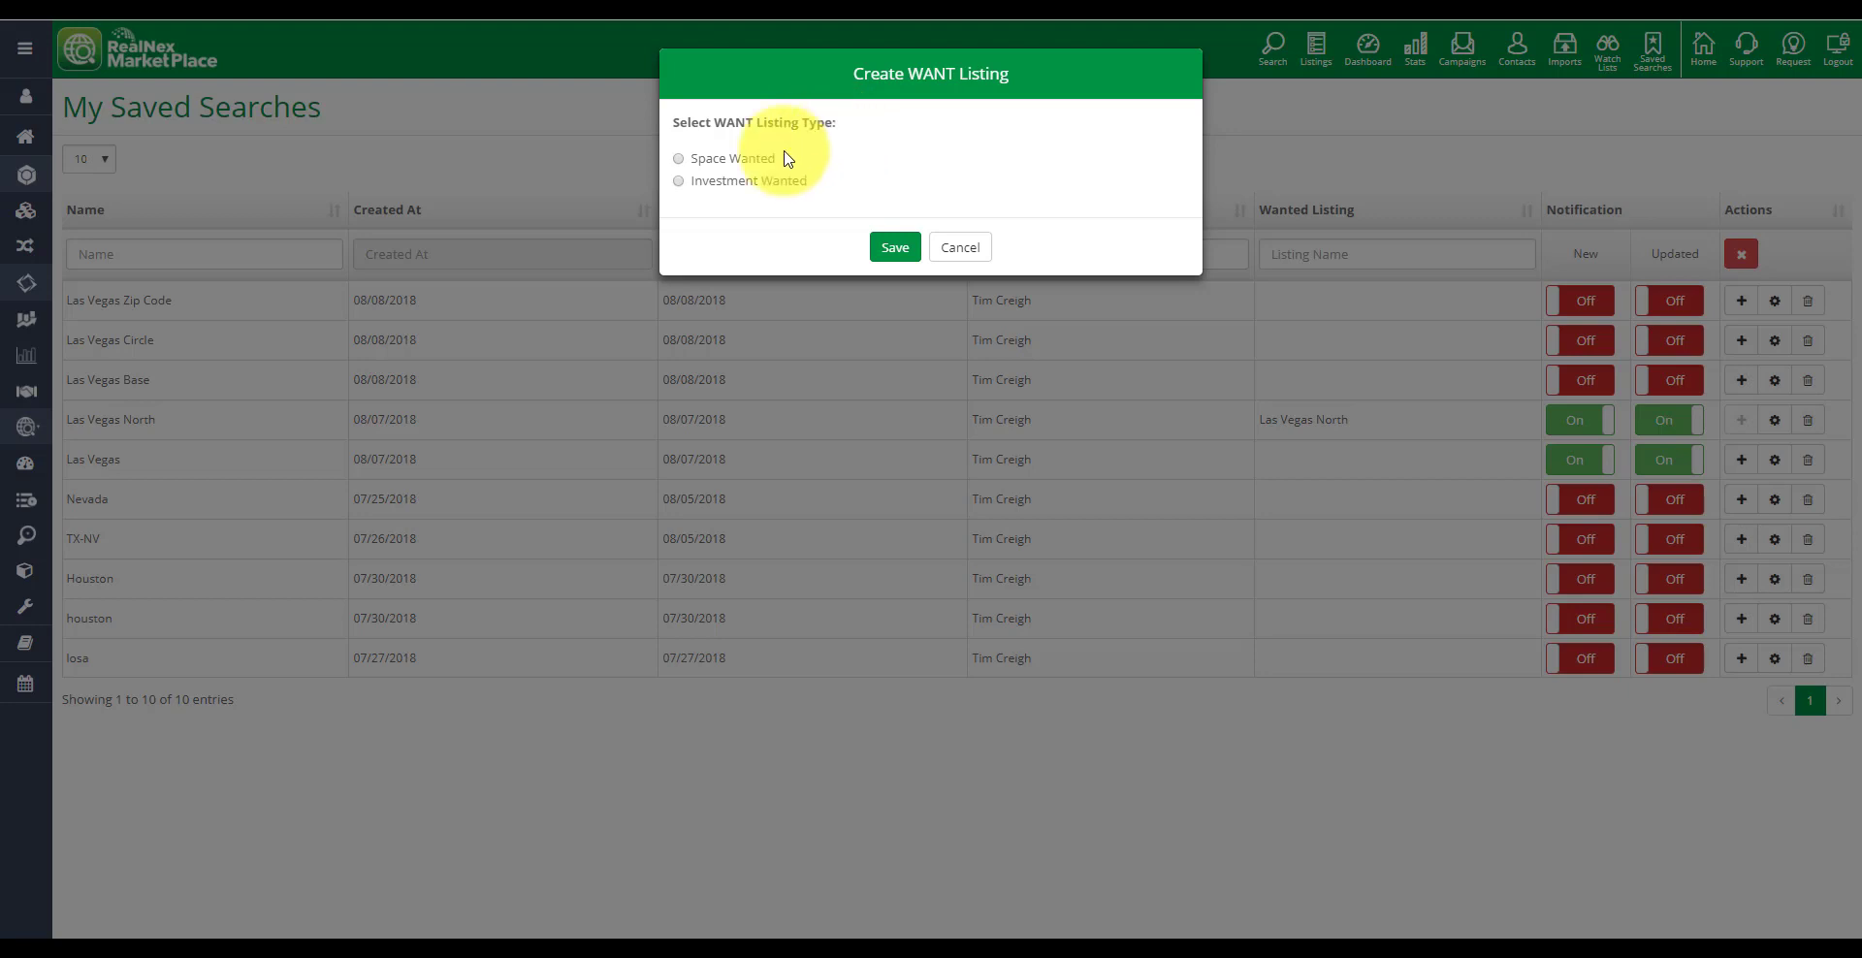
pyautogui.click(684, 163)
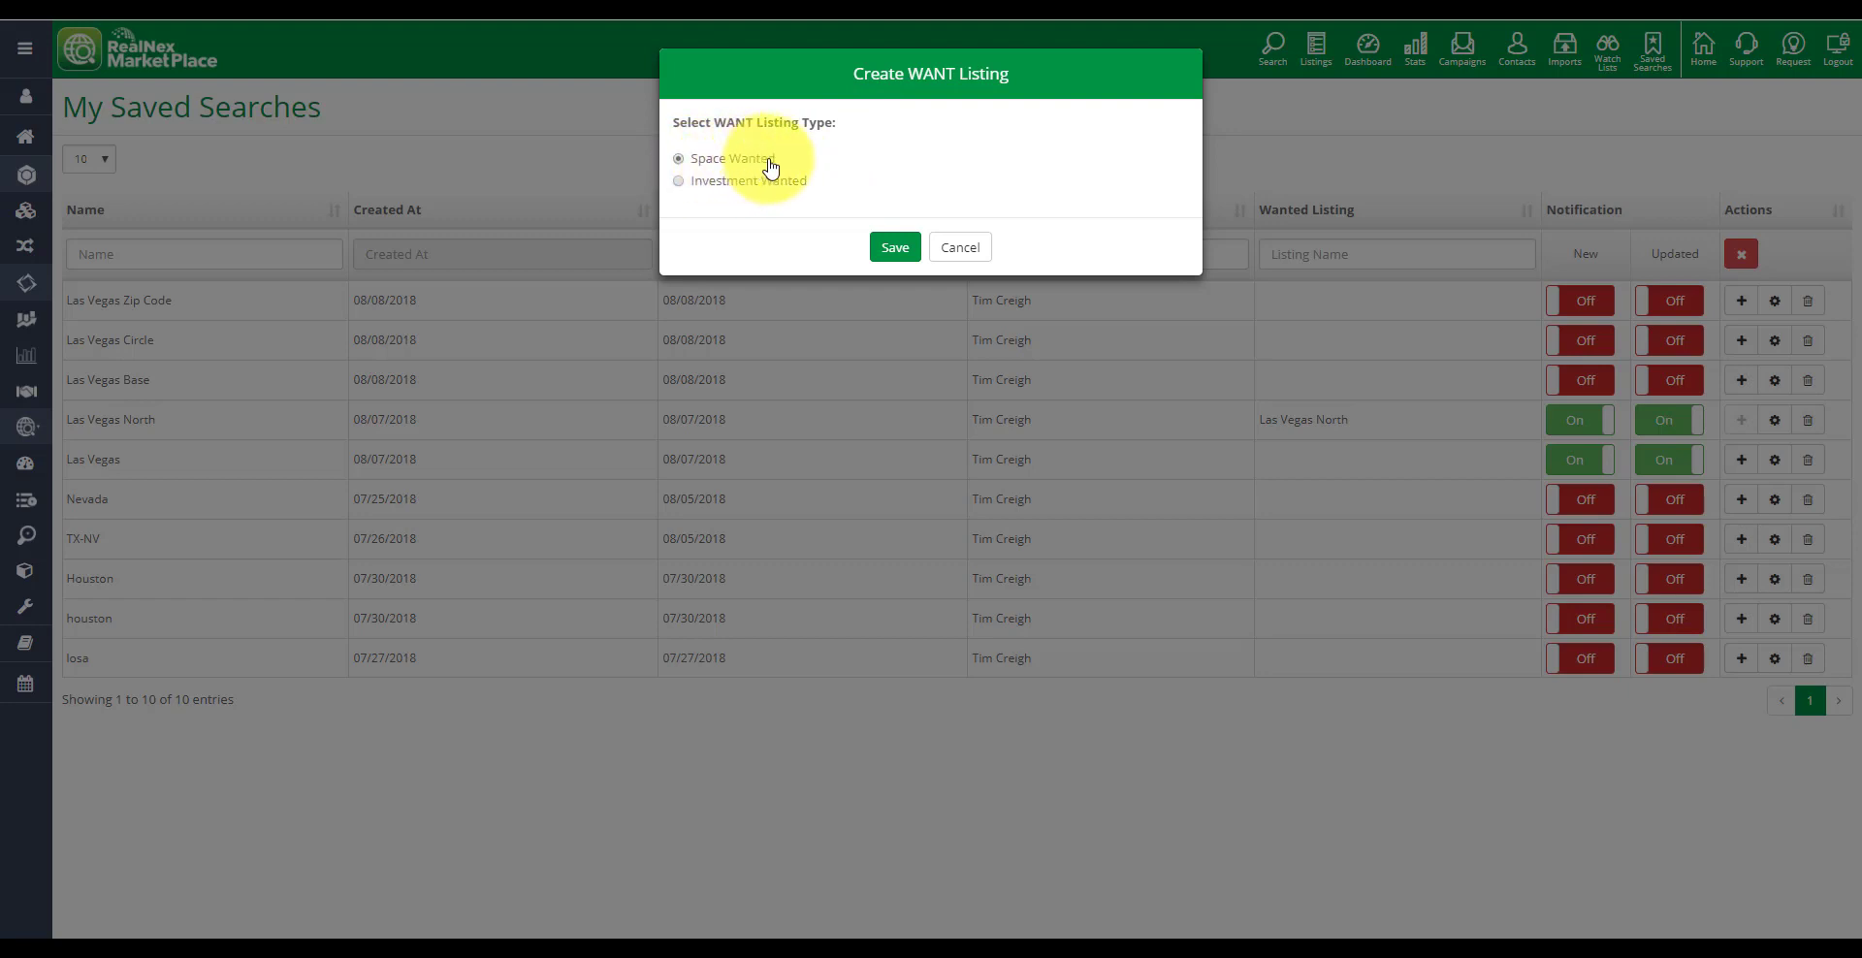
pyautogui.click(679, 184)
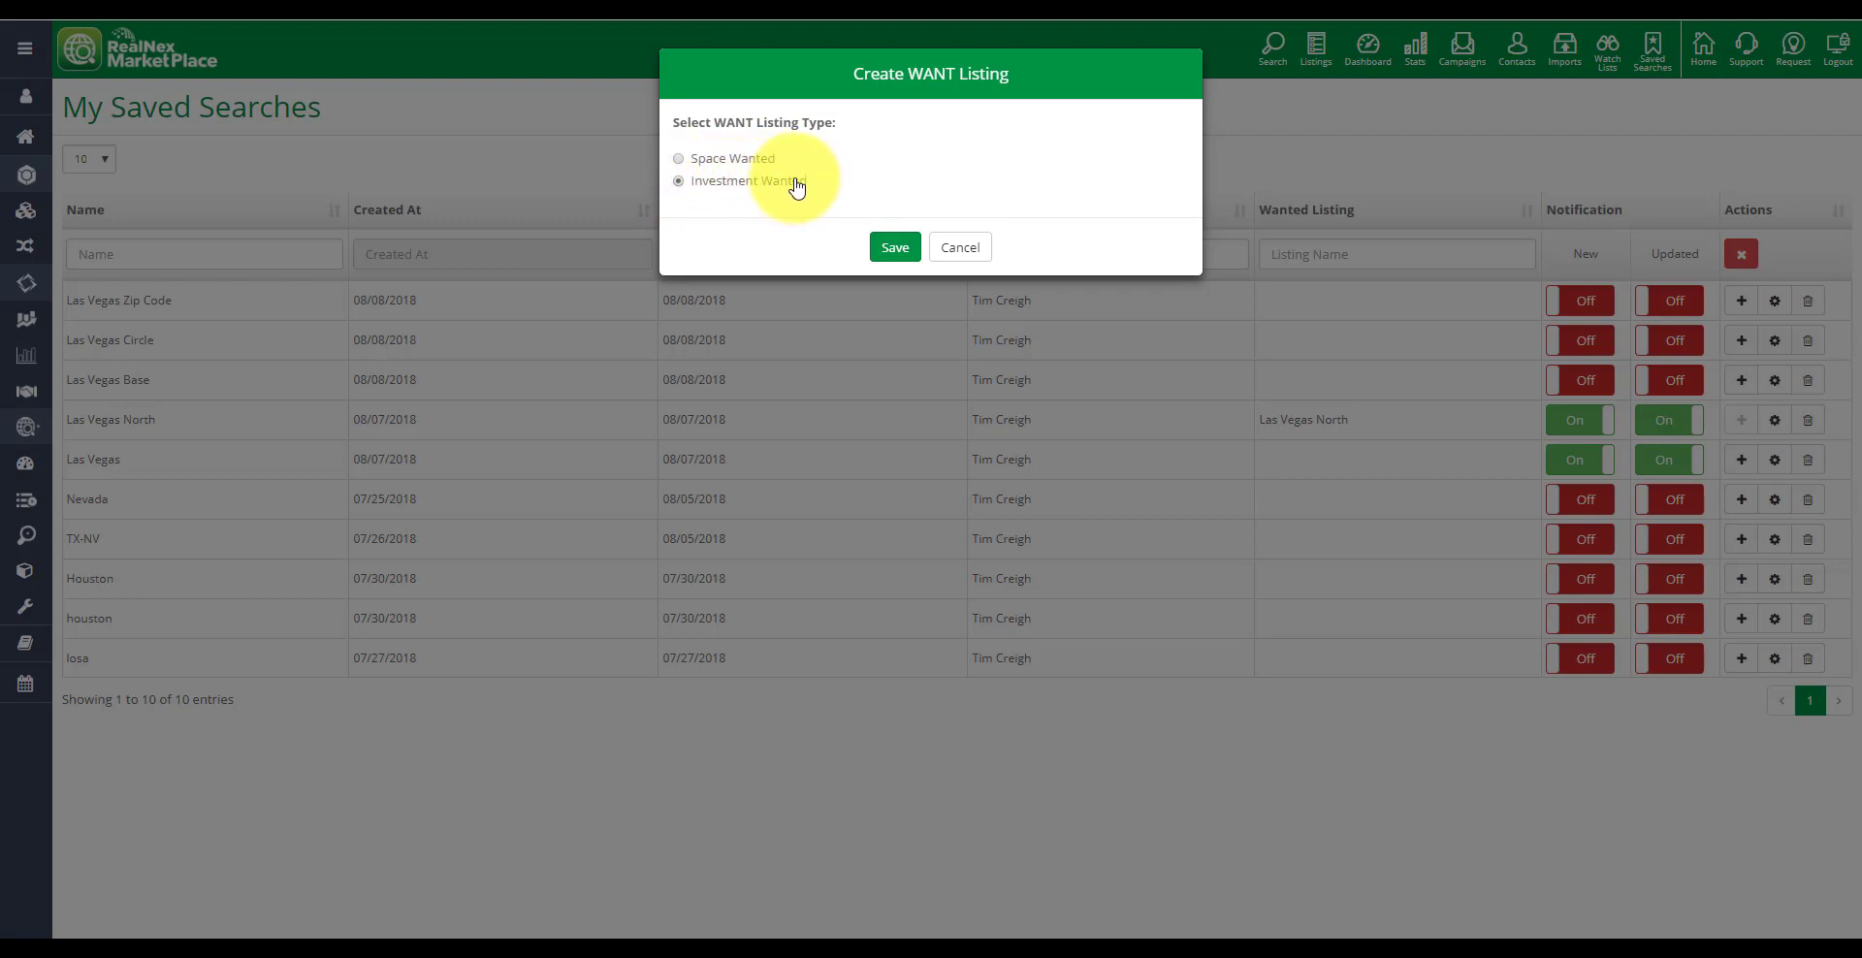
pyautogui.click(890, 250)
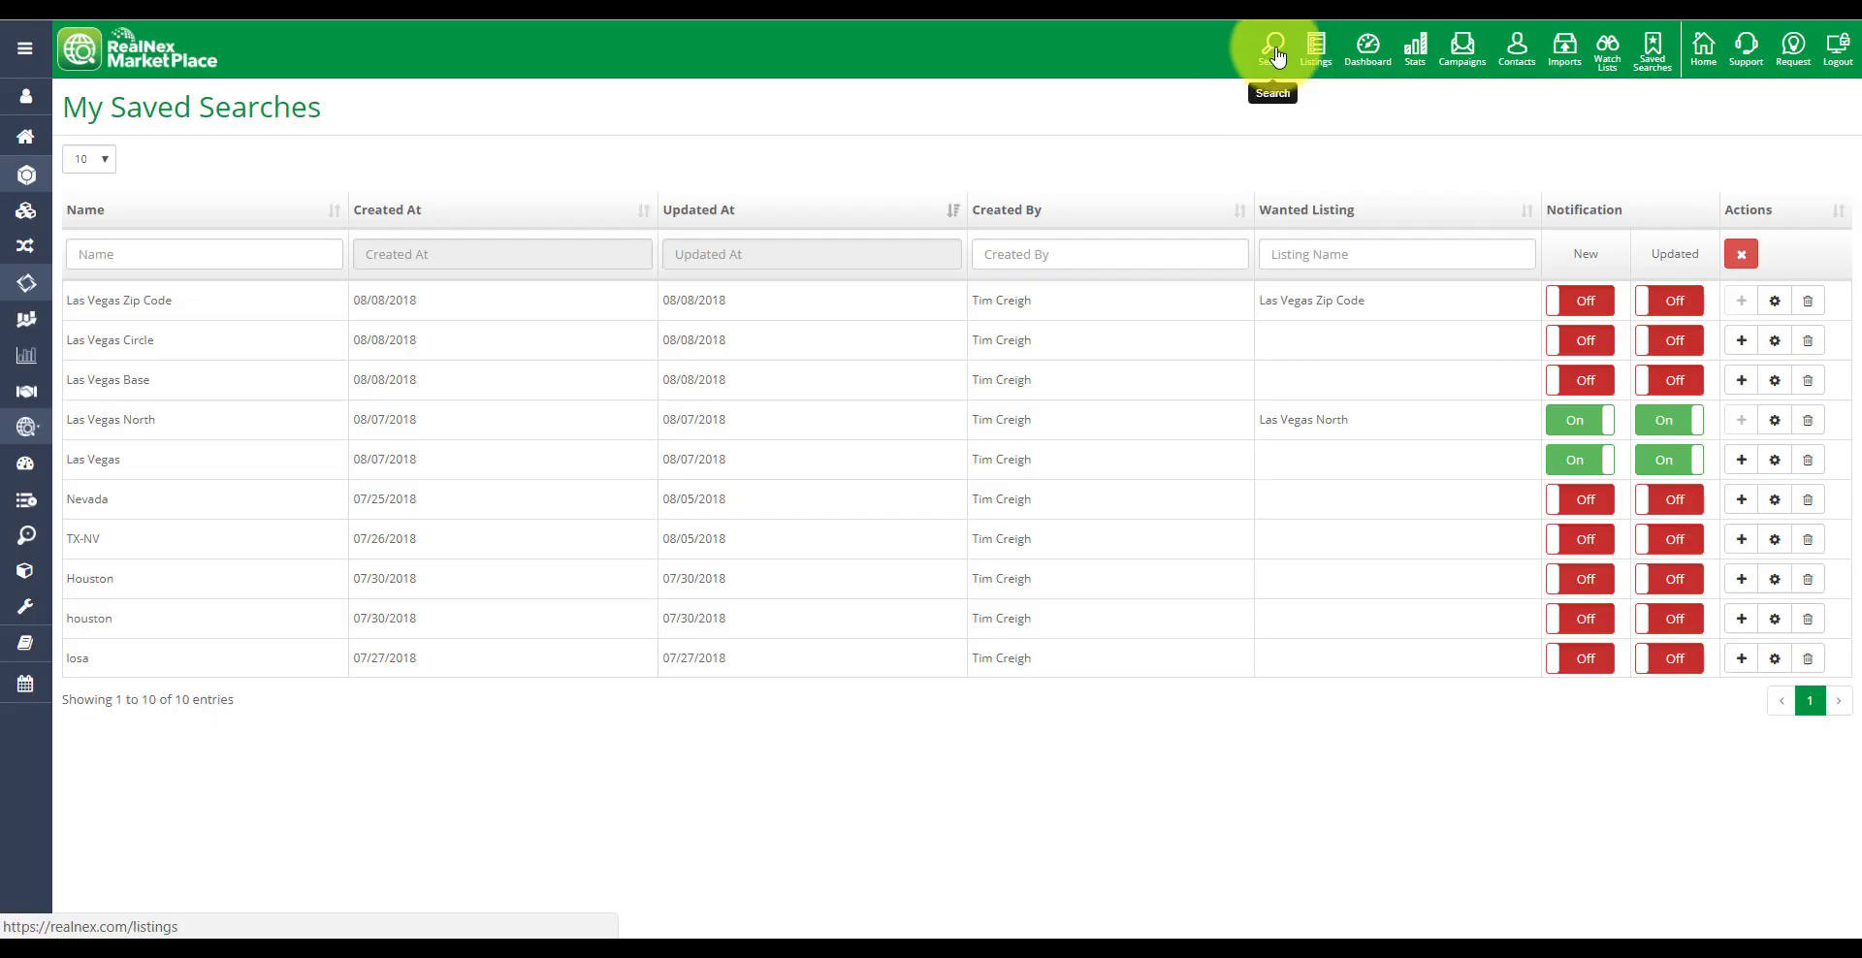
# Return to the listing search and apply a listing type filter of Investment Wanted
pyautogui.click(1276, 54)
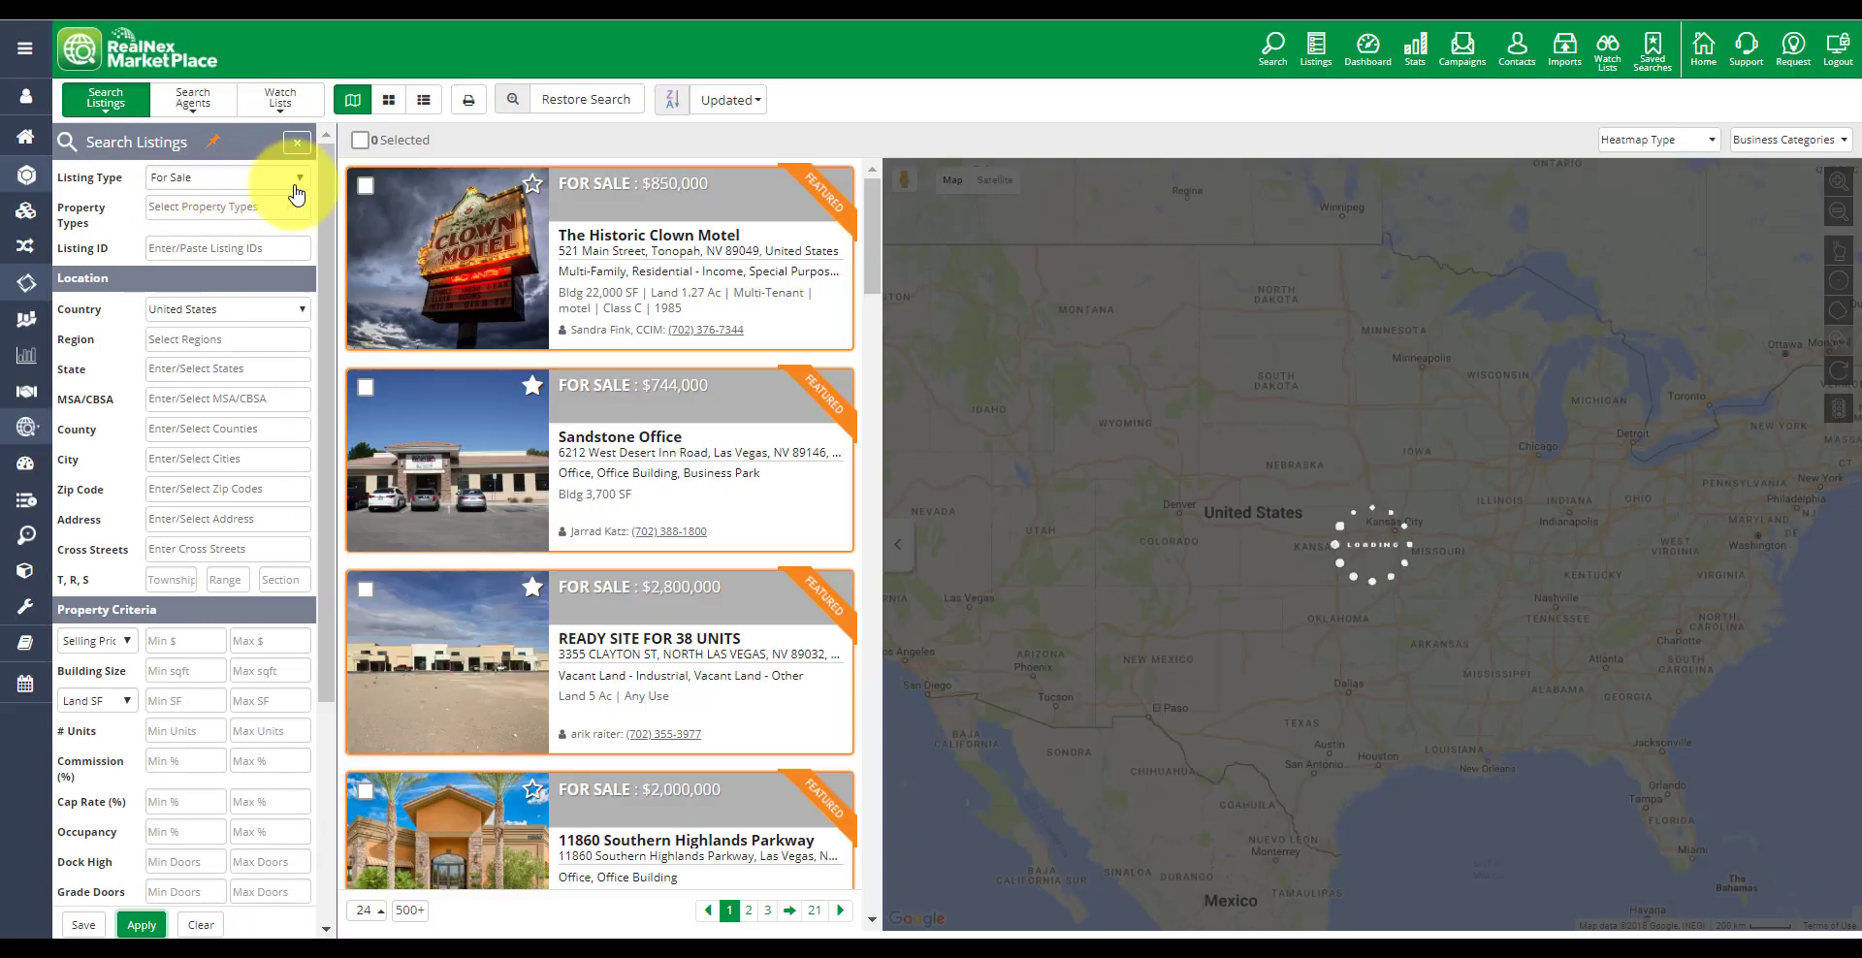
pyautogui.click(297, 184)
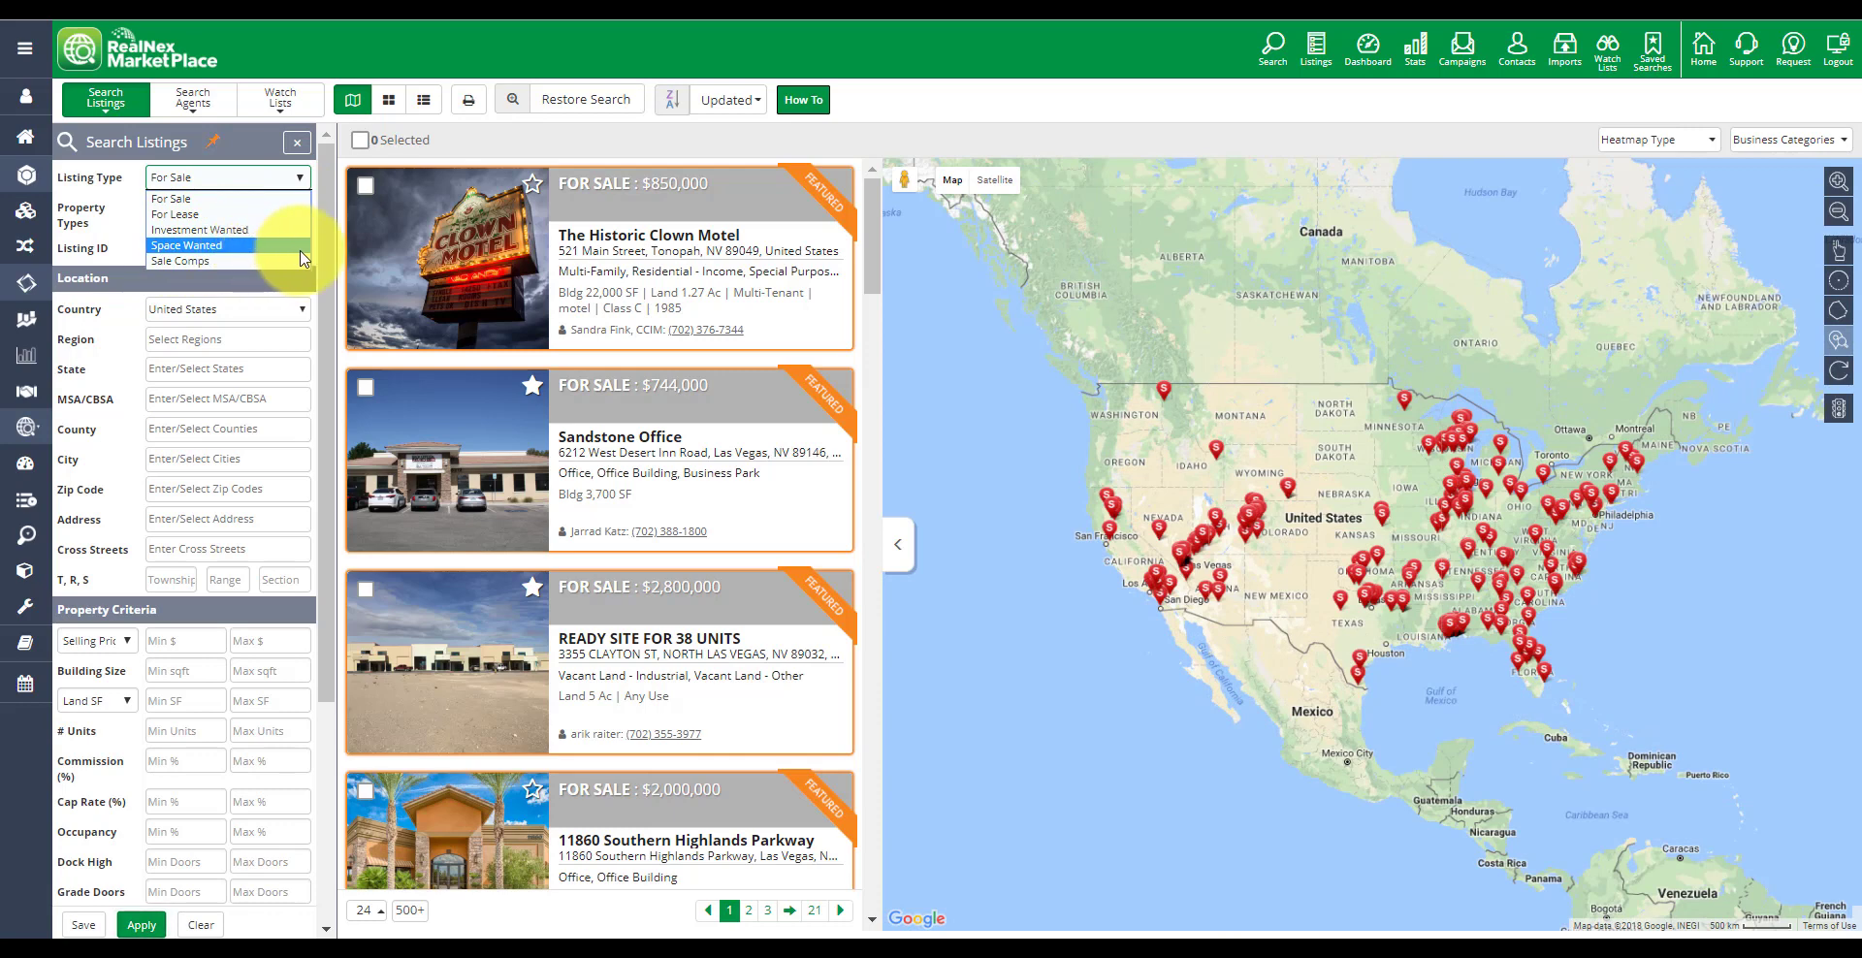
pyautogui.click(254, 229)
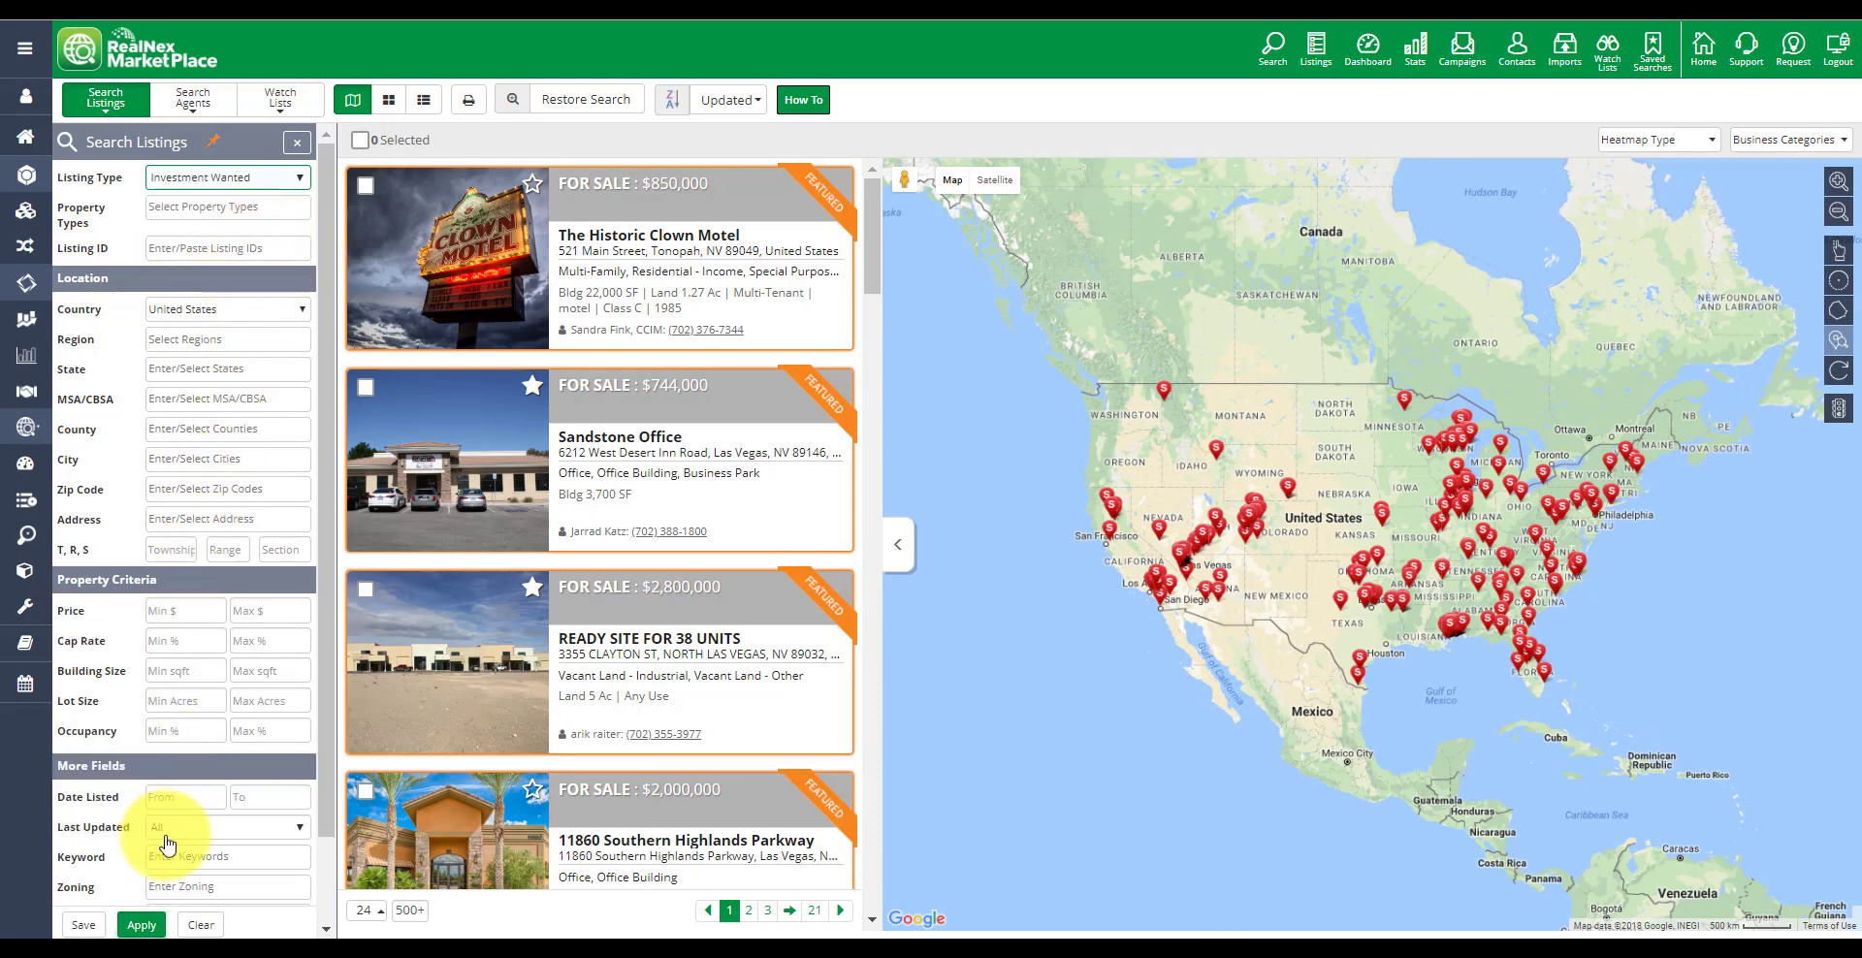
pyautogui.click(136, 925)
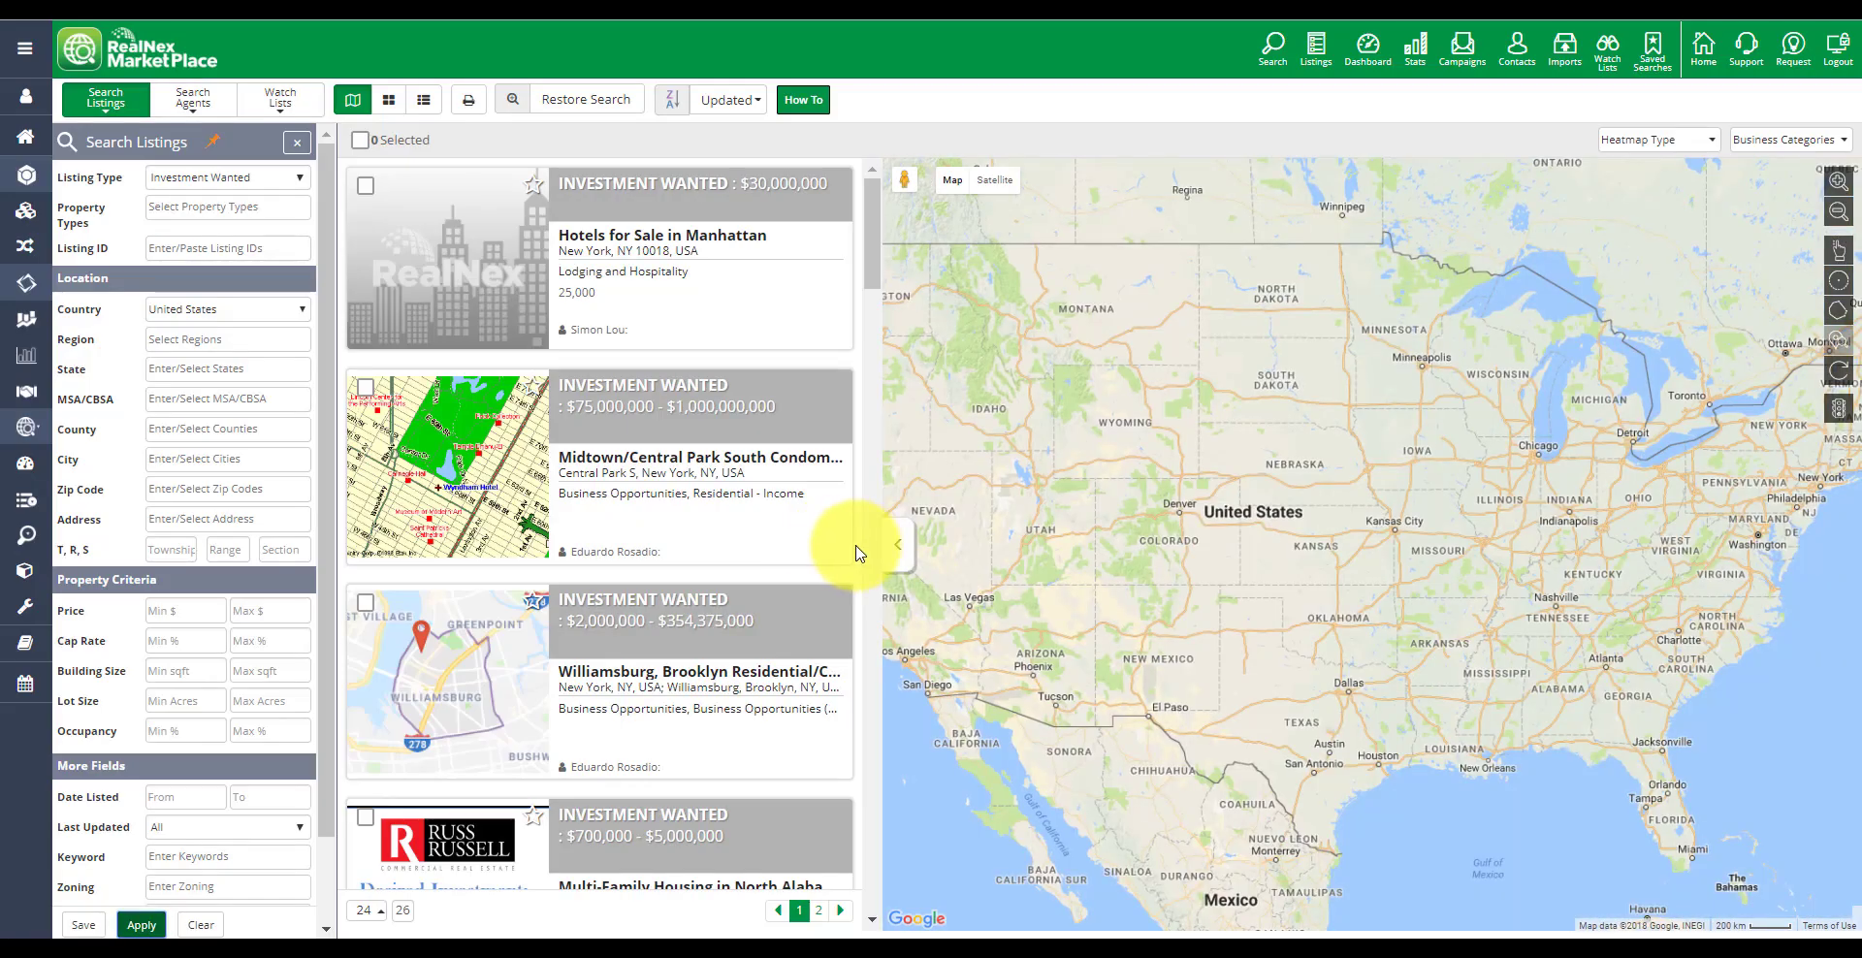
# Switch the results to grid view and browse the Investment Wanted listings
pyautogui.click(388, 100)
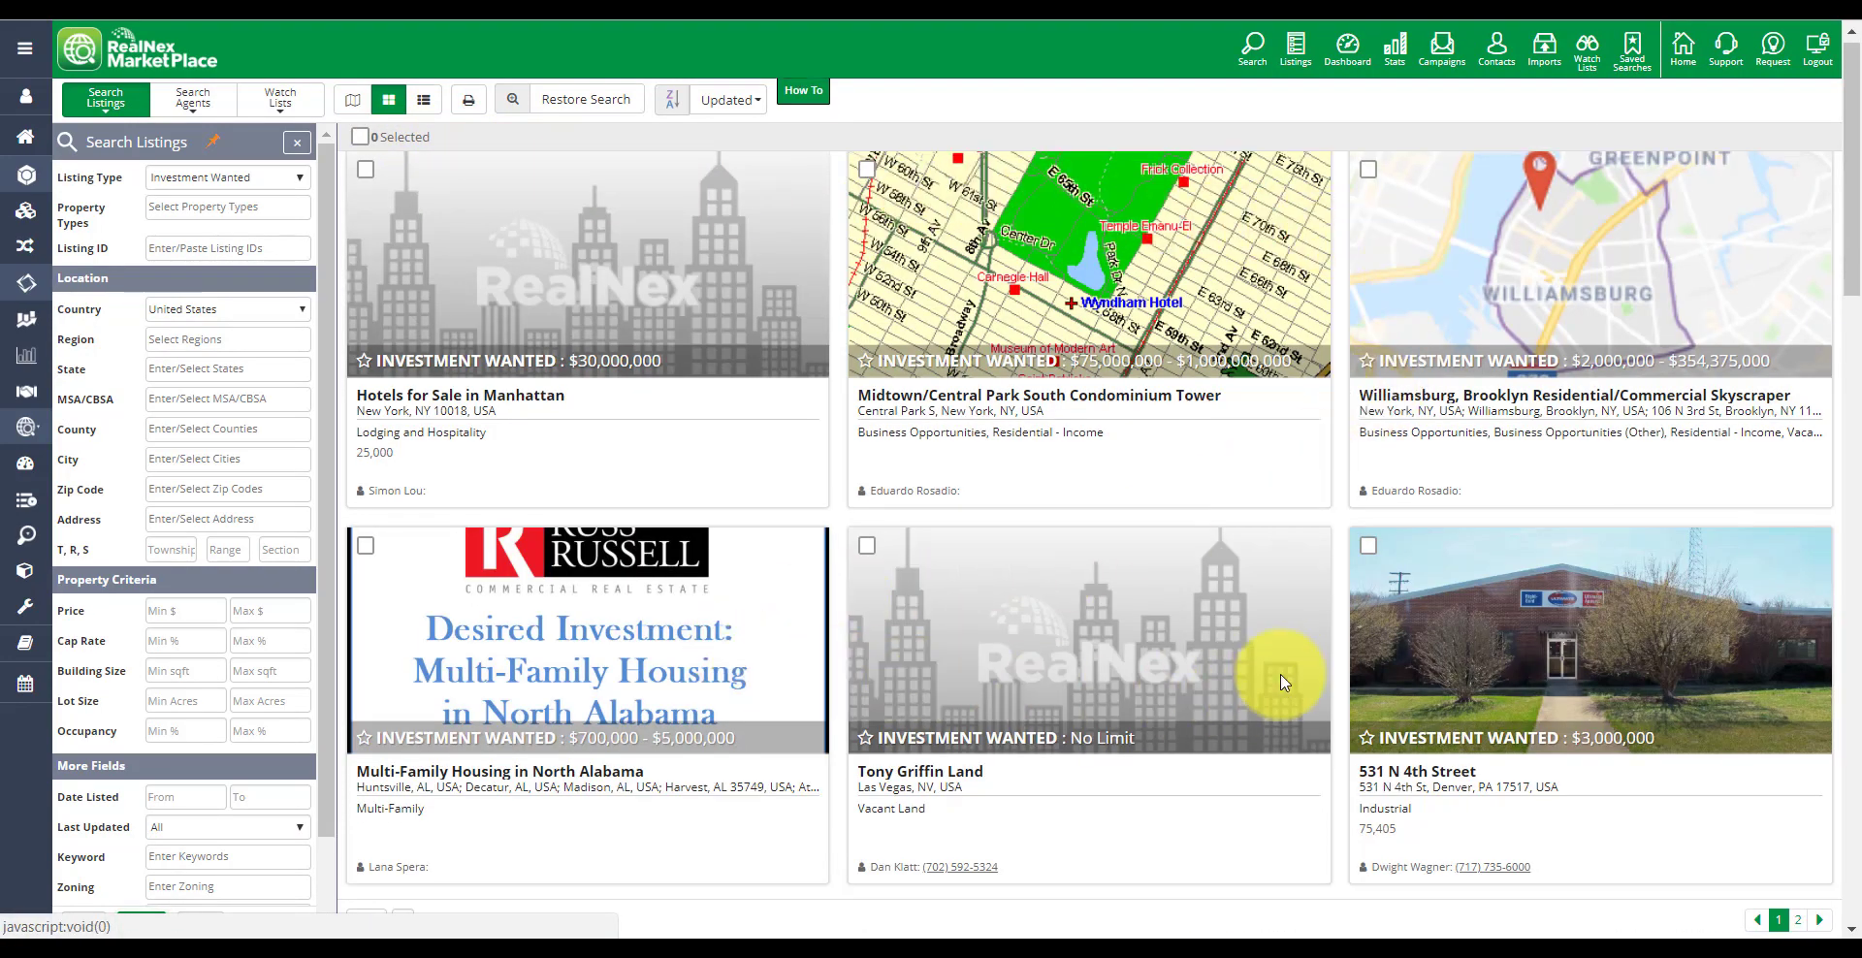
pyautogui.scroll(-5, 1278, 683)
pyautogui.scroll(-8, 1282, 679)
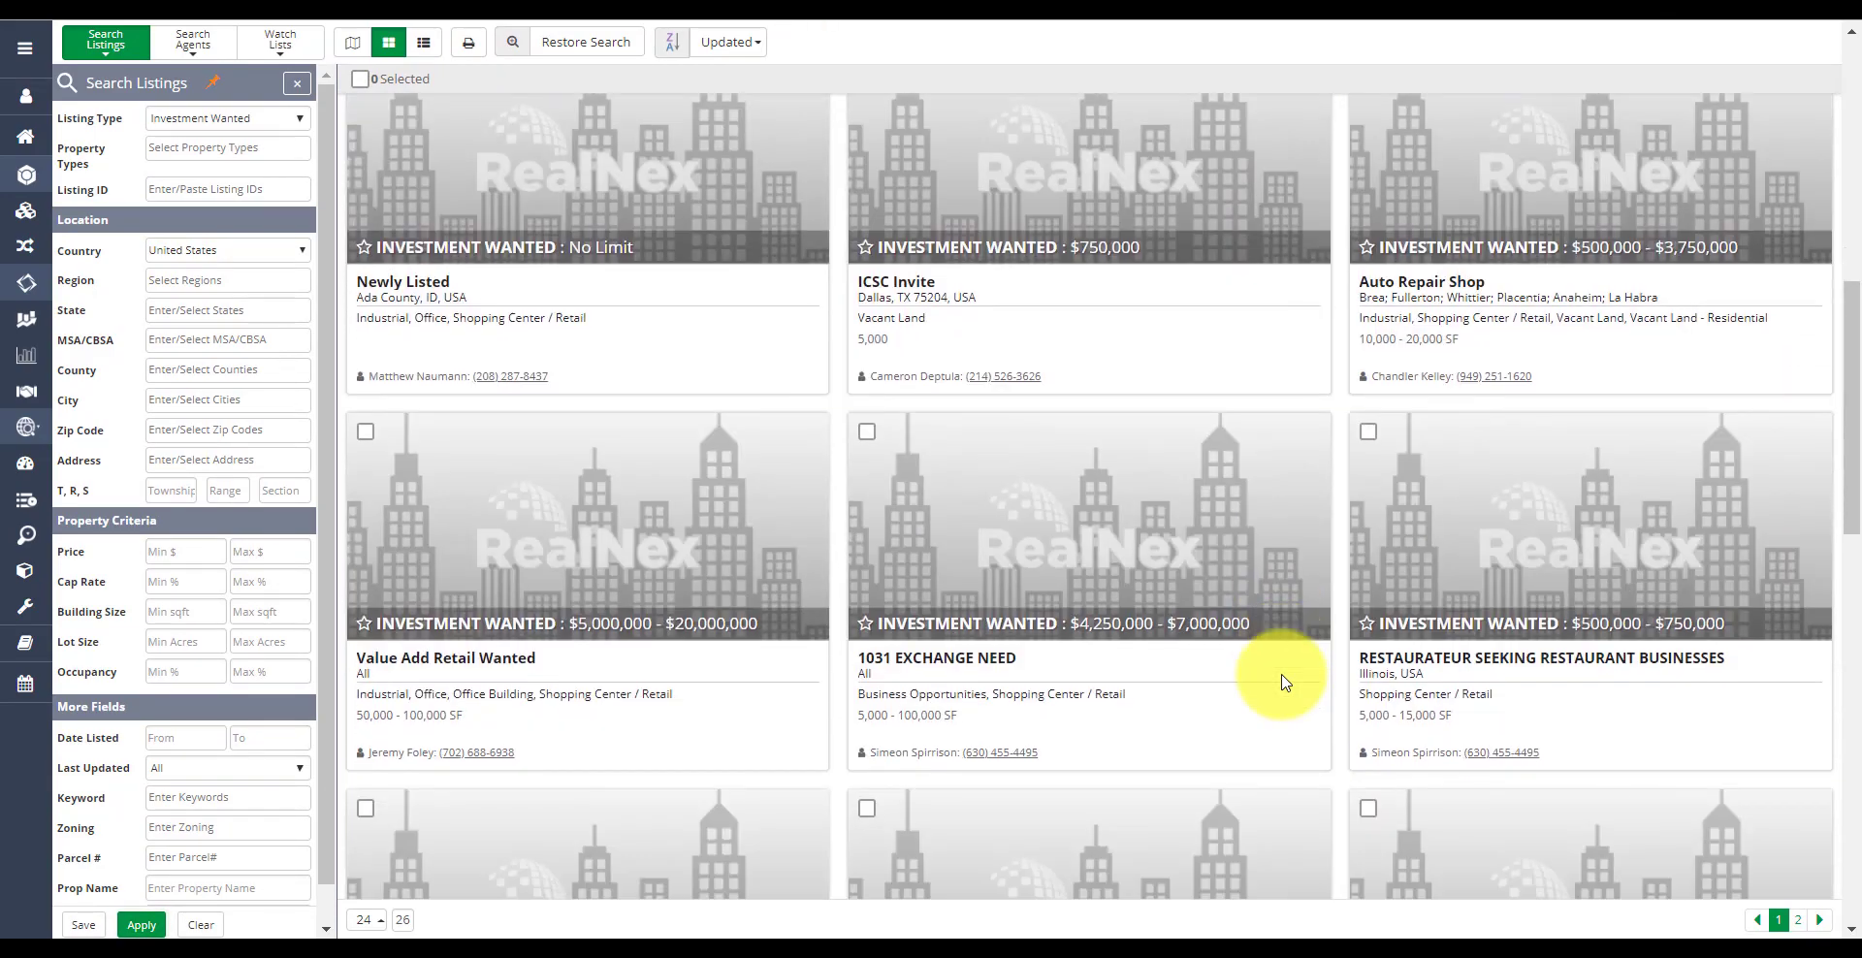